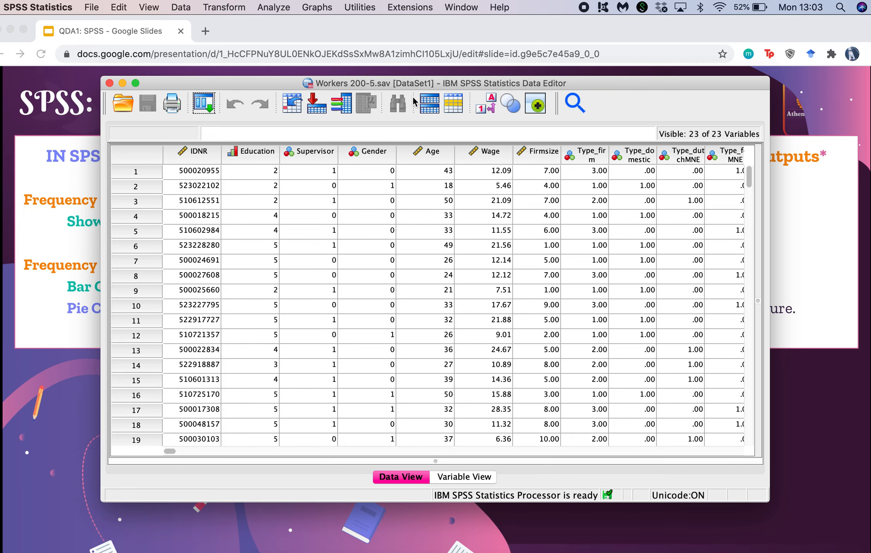
mouse_move(298, 87)
mouse_down()
mouse_move(322, 84)
mouse_move(310, 83)
mouse_up()
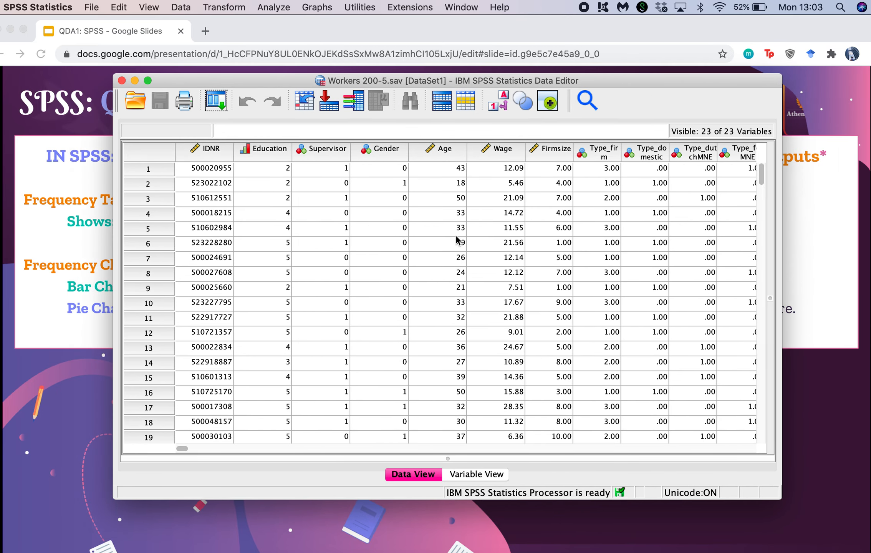
scroll(457, 240, right, 10)
scroll(457, 240, left, 10)
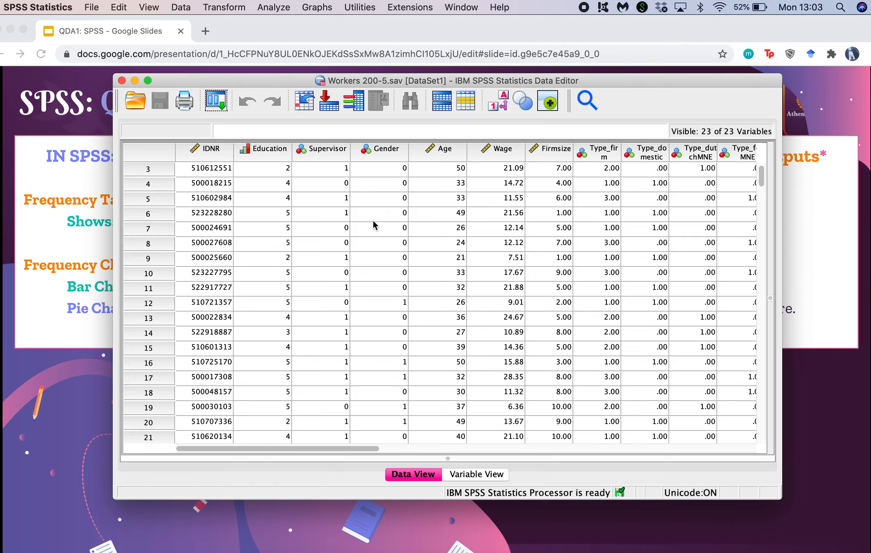
mouse_move(243, 82)
mouse_down()
mouse_move(241, 203)
mouse_move(241, 83)
mouse_up()
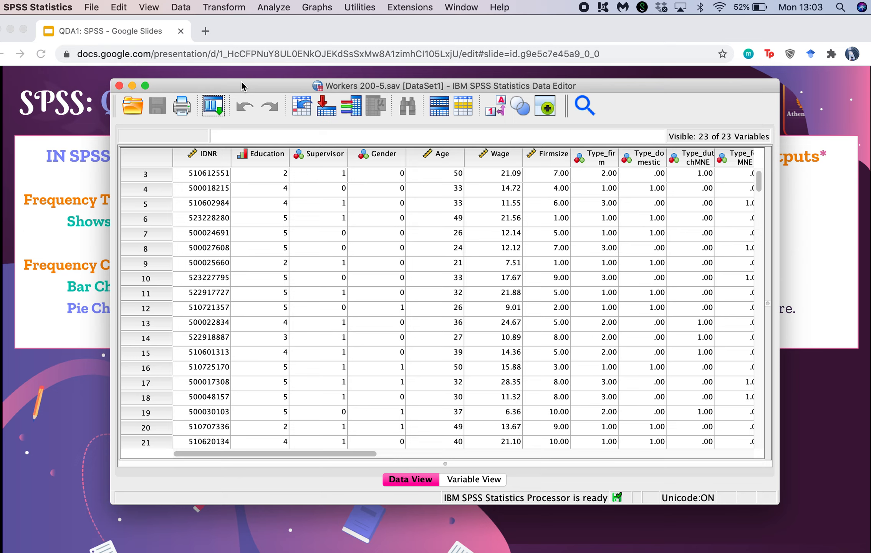
- Start a descriptive Frequencies analysis and add Type of firm [Type_firm] as the variable to analyse
click(281, 7)
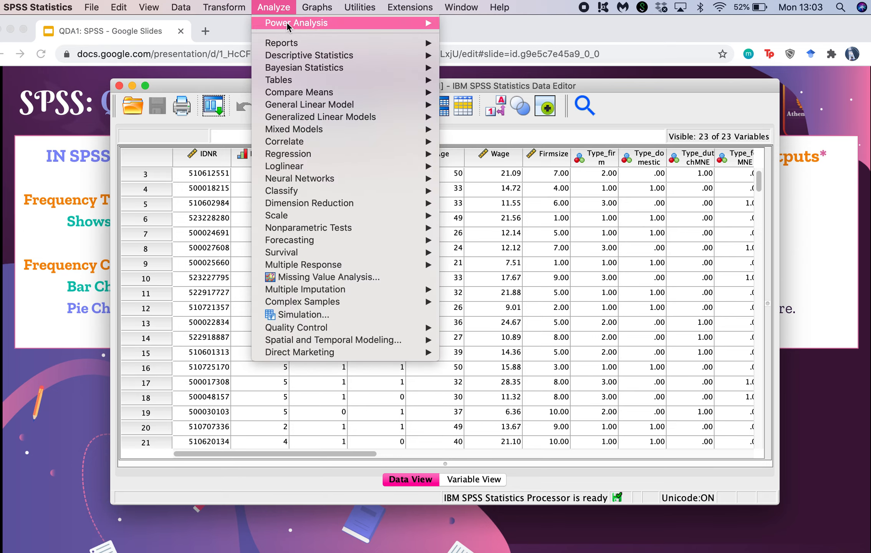
mouse_move(311, 55)
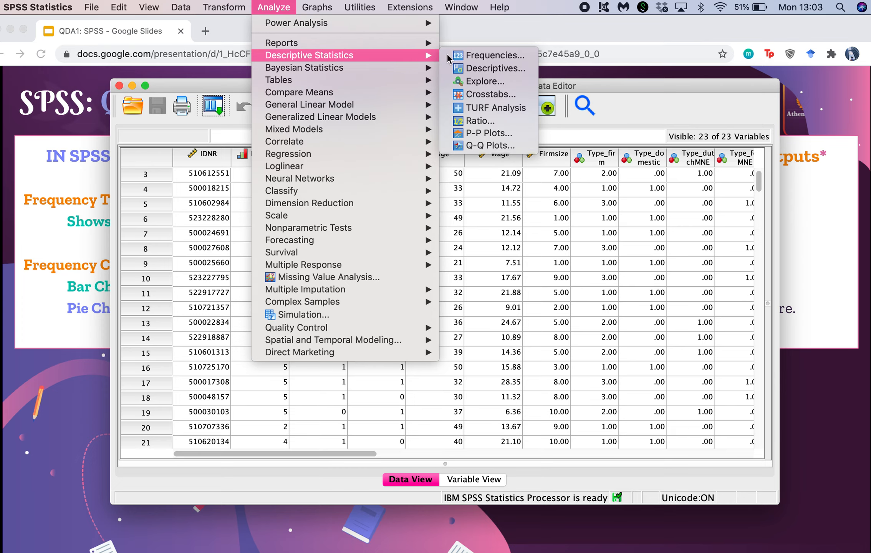
click(466, 56)
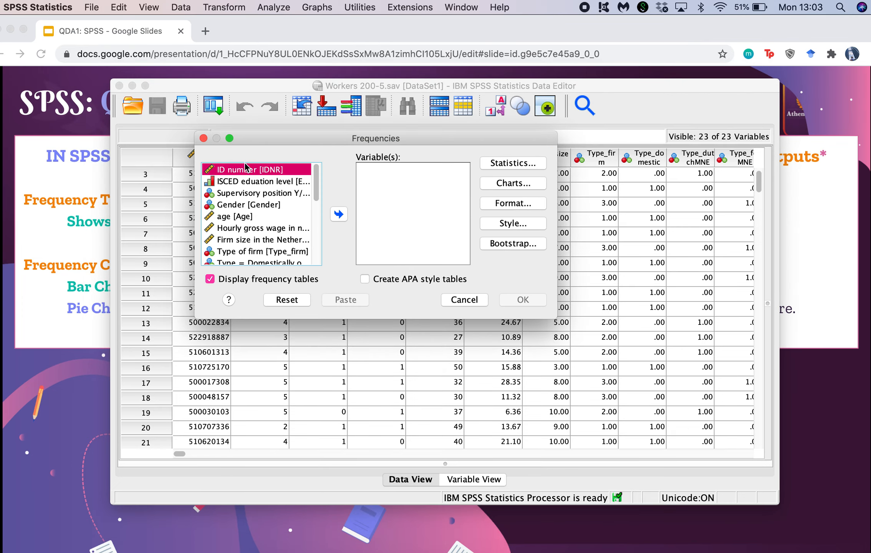
scroll(263, 209, down, 2)
scroll(263, 206, up, 2)
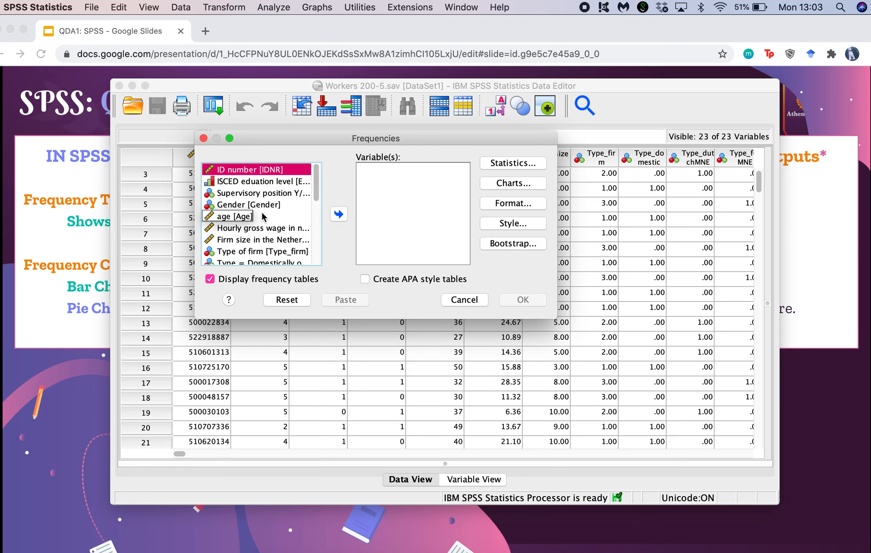
scroll(245, 241, down, 3)
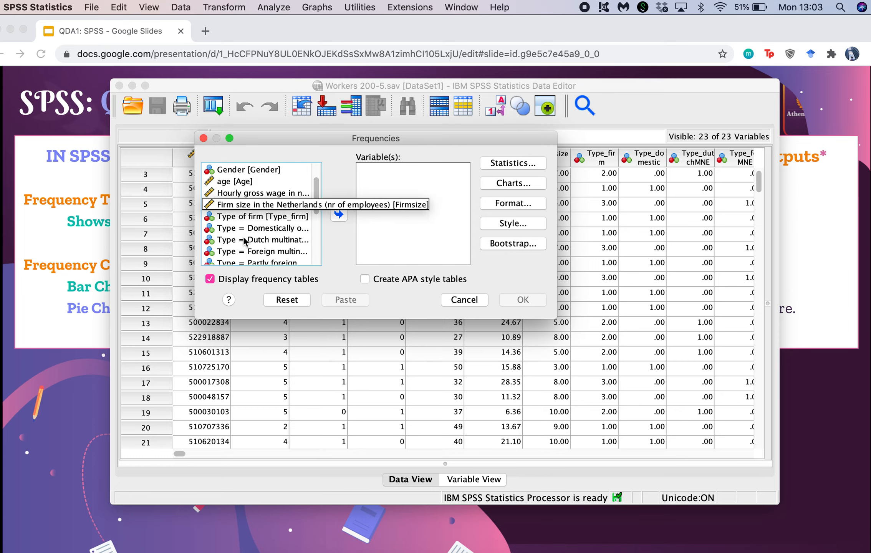
click(247, 217)
click(338, 214)
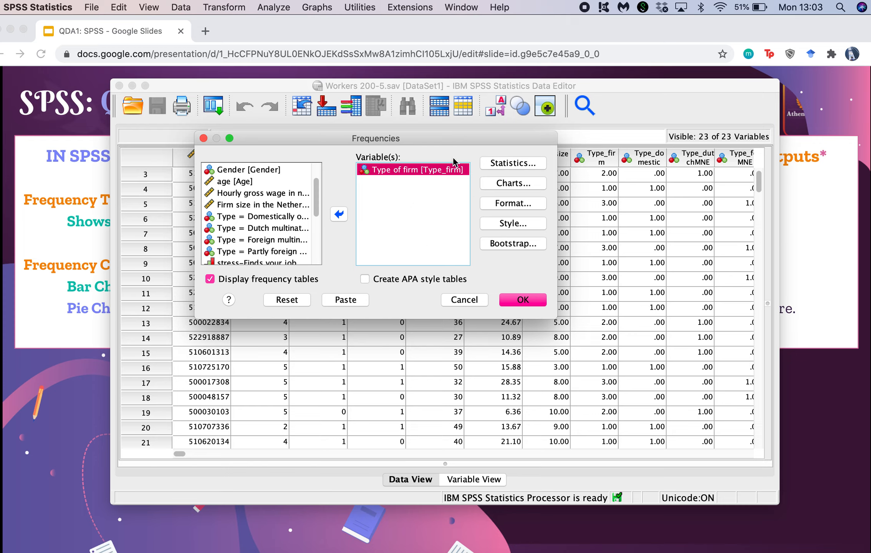
- Request quartiles, mean, median, mode, skewness and kurtosis as statistics for the frequency analysis
click(508, 163)
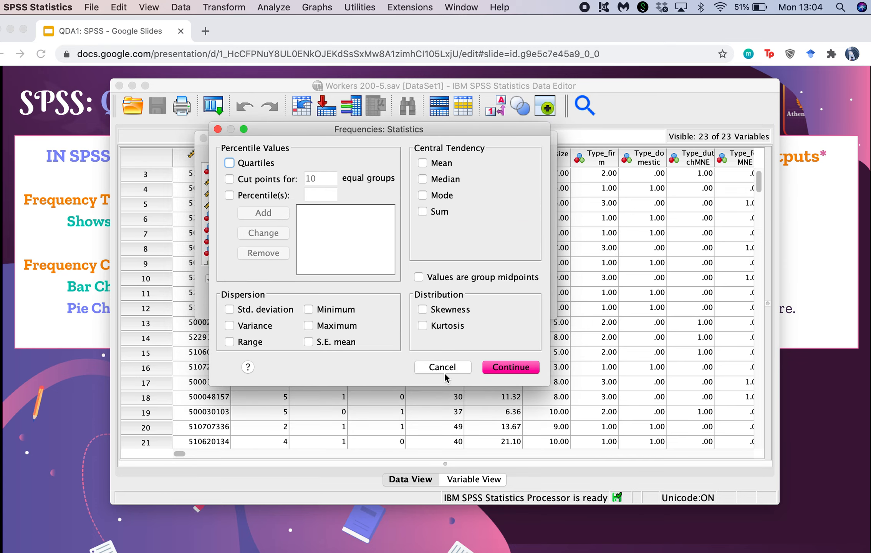
key(Return)
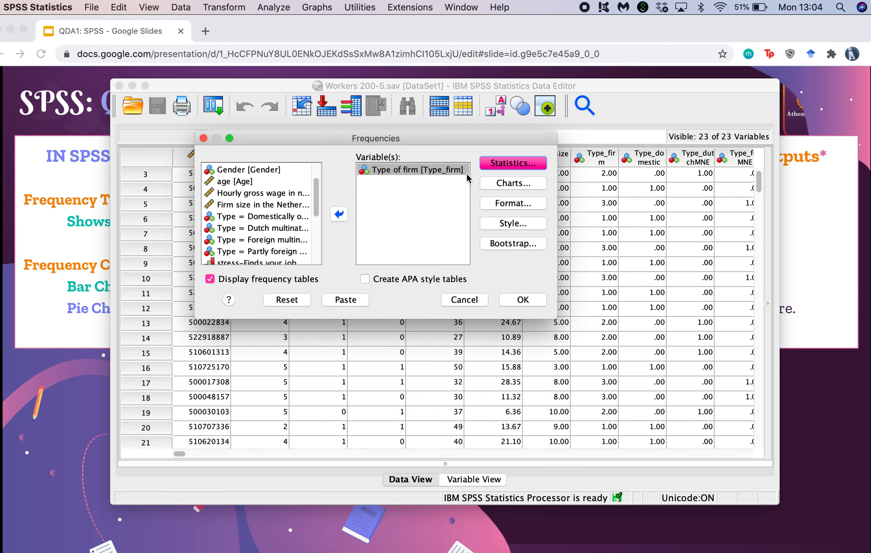
click(523, 161)
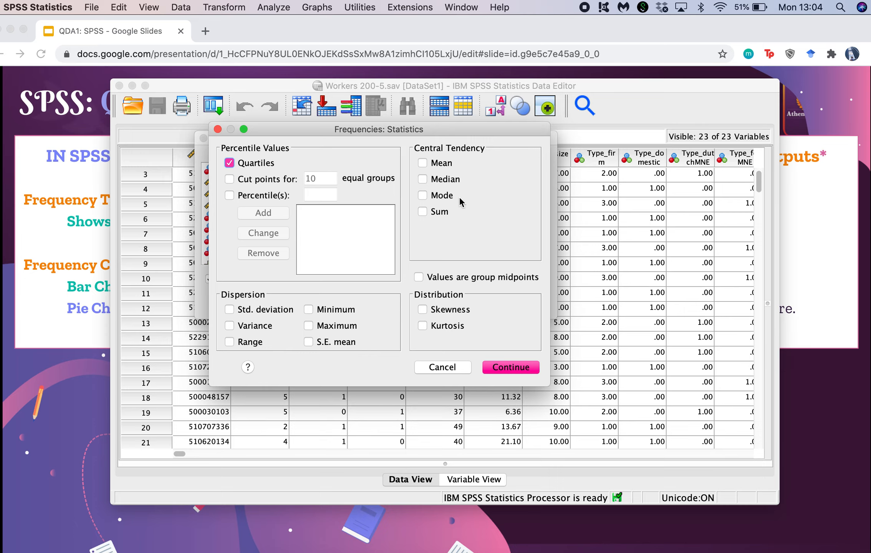
click(423, 163)
click(423, 178)
click(422, 195)
click(423, 309)
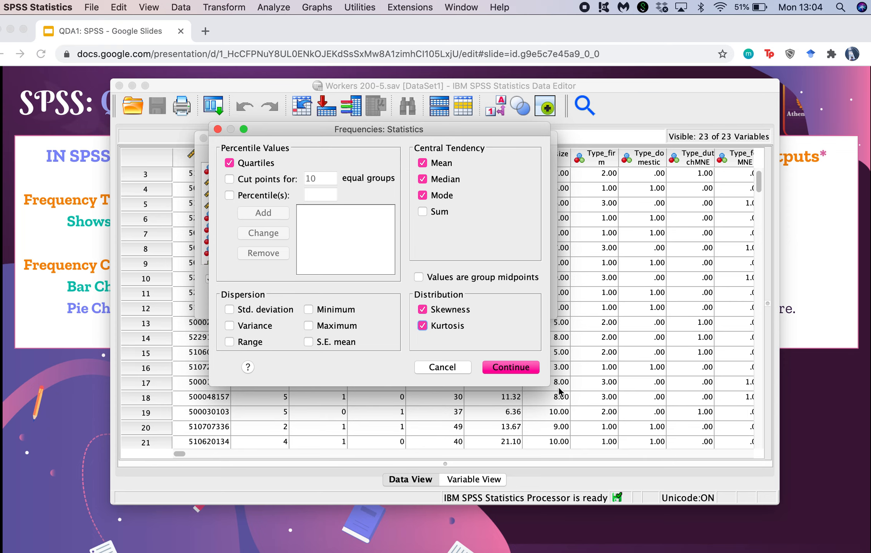
click(502, 368)
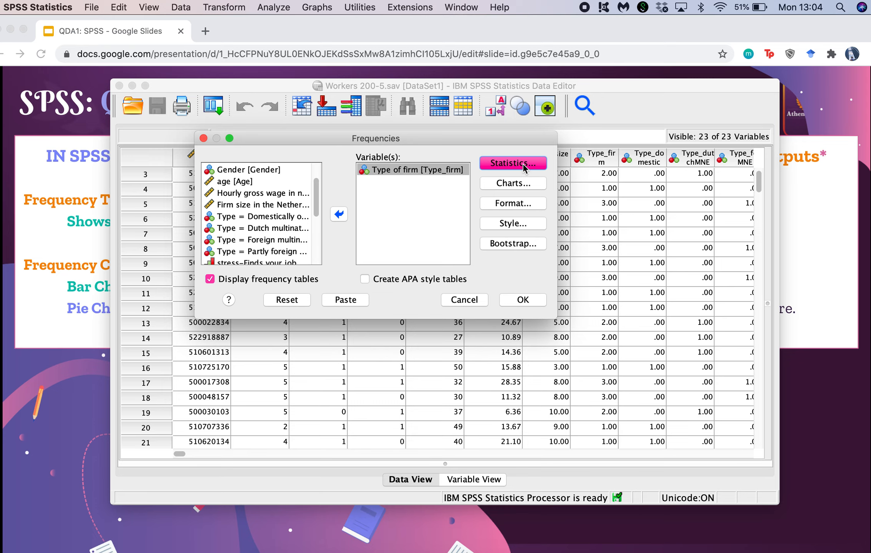
- Set the frequency analysis to produce bar charts with frequencies as the chart values
click(521, 186)
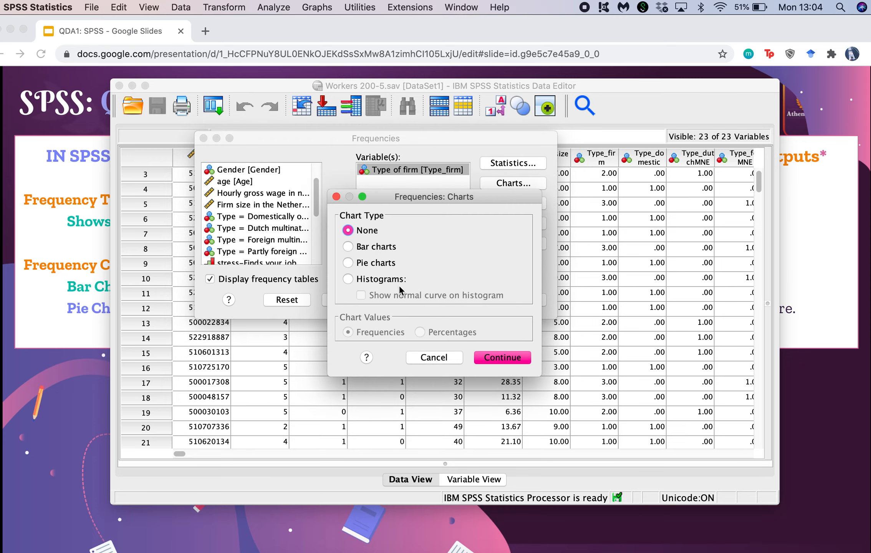
click(348, 247)
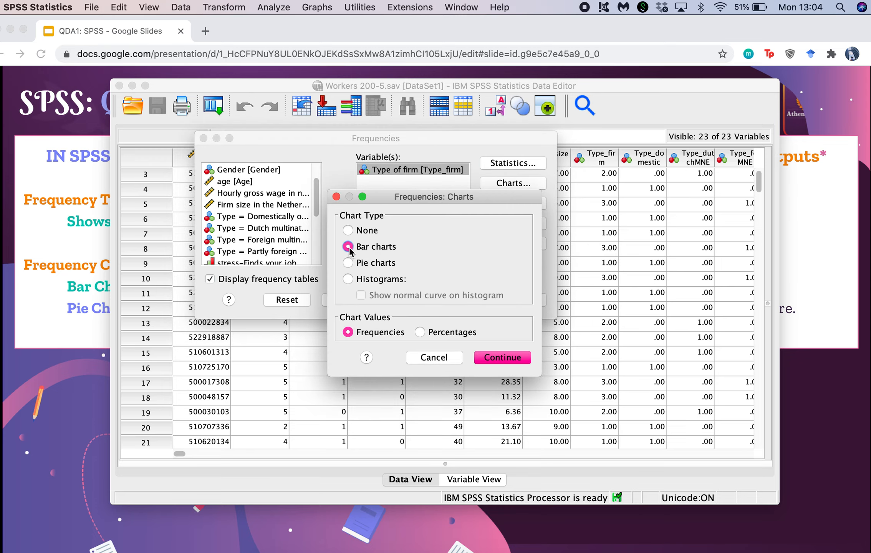
click(349, 262)
click(349, 246)
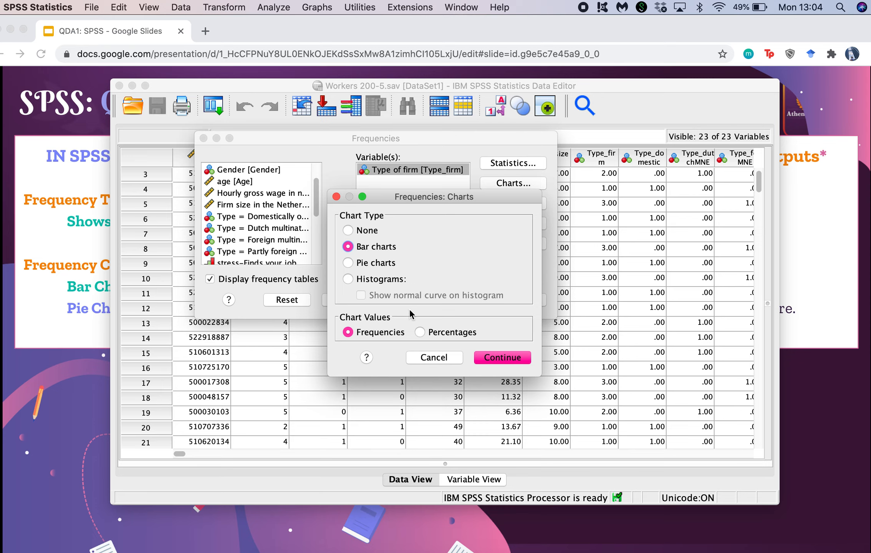
click(492, 358)
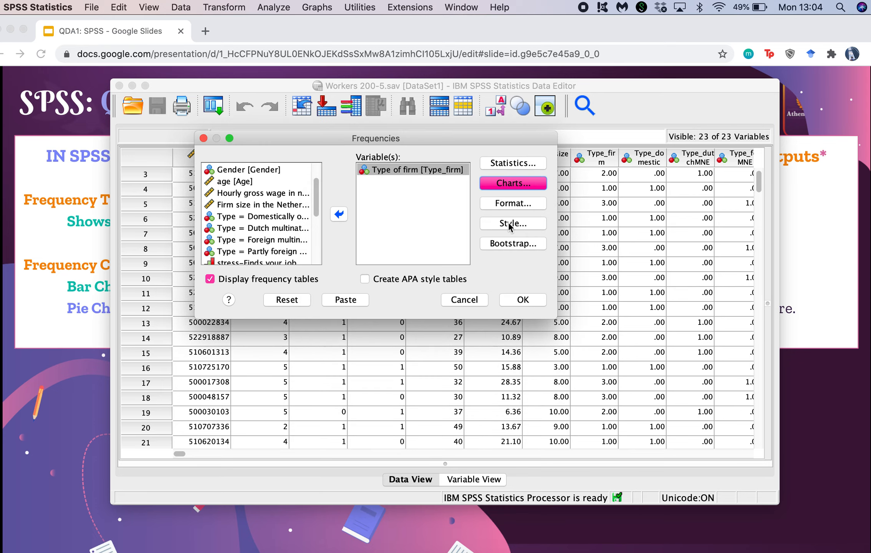
- Check the output format options without changing them and run the frequency analysis for Type of firm
click(526, 204)
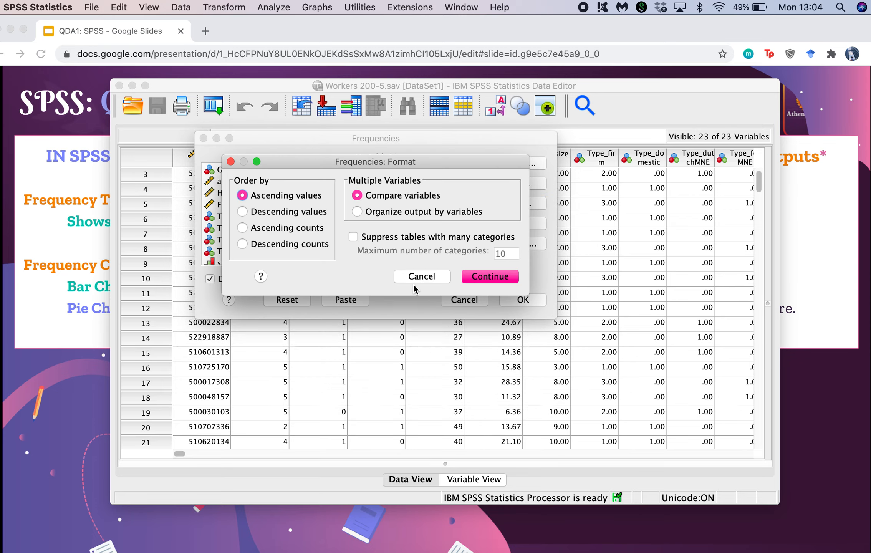
click(414, 278)
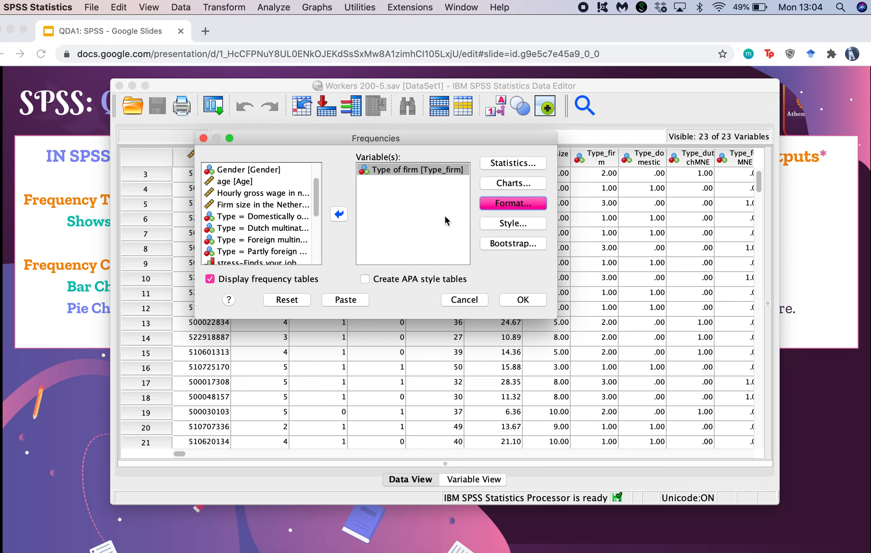
click(513, 302)
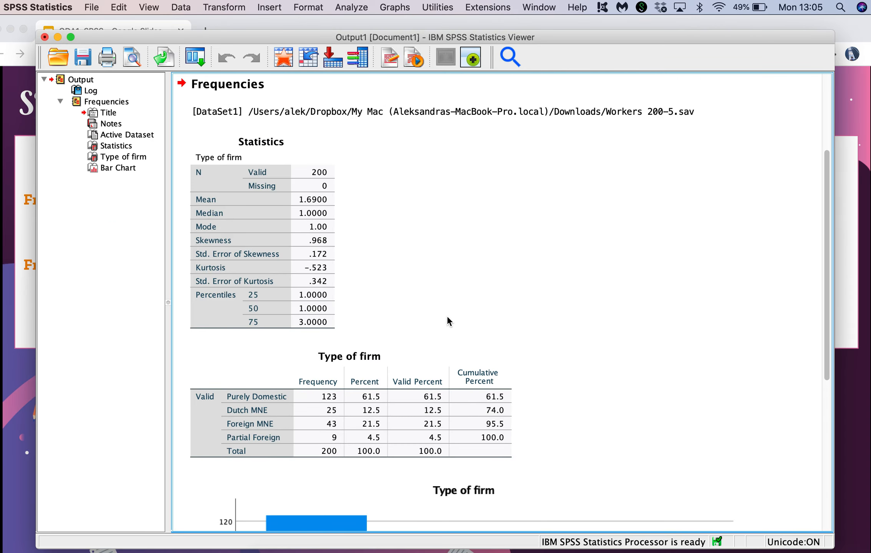
- Examine the Statistics table, the Type of firm frequency table and the bar chart in the output
scroll(446, 315, up, 3)
scroll(350, 303, down, 4)
click(306, 187)
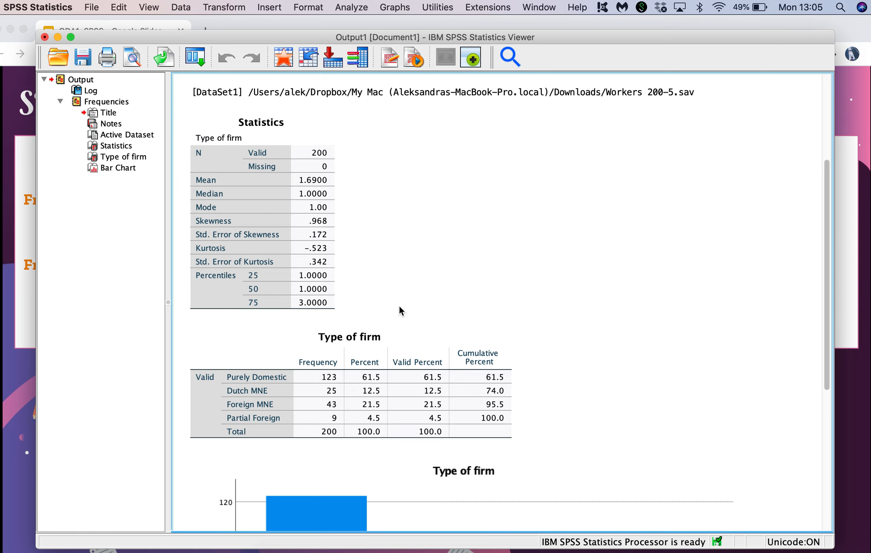
scroll(399, 305, down, 3)
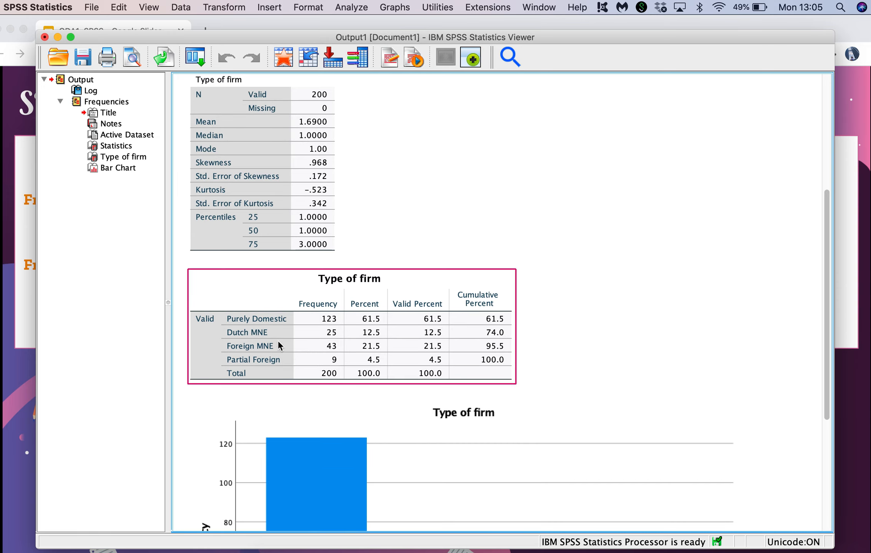
scroll(310, 347, down, 4)
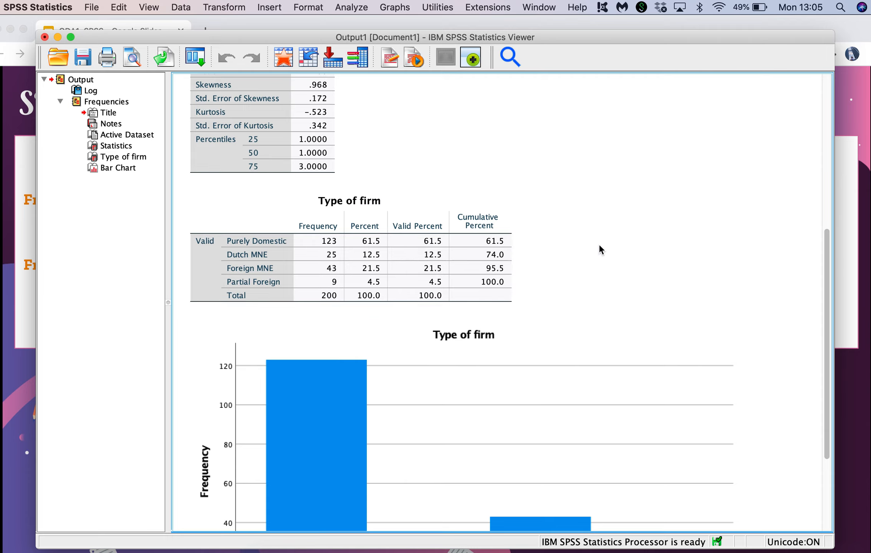
scroll(599, 245, down, 3)
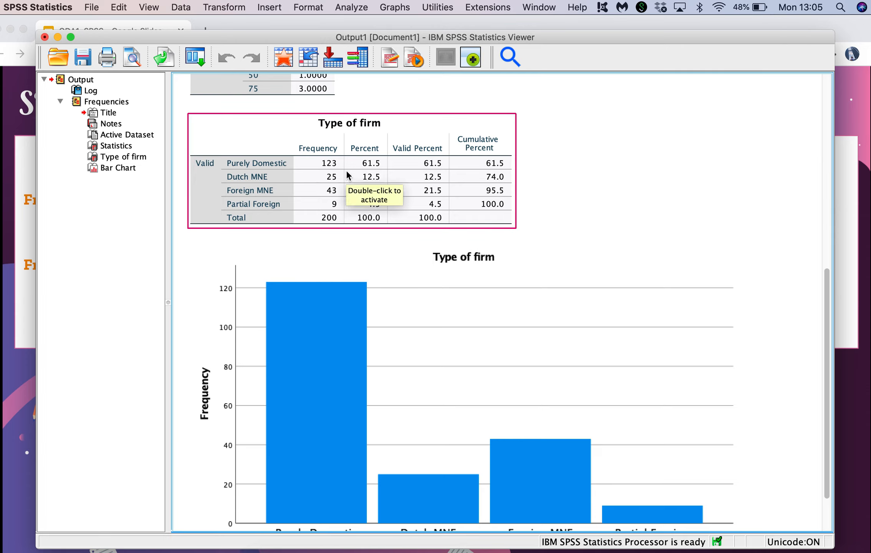
scroll(345, 170, up, 6)
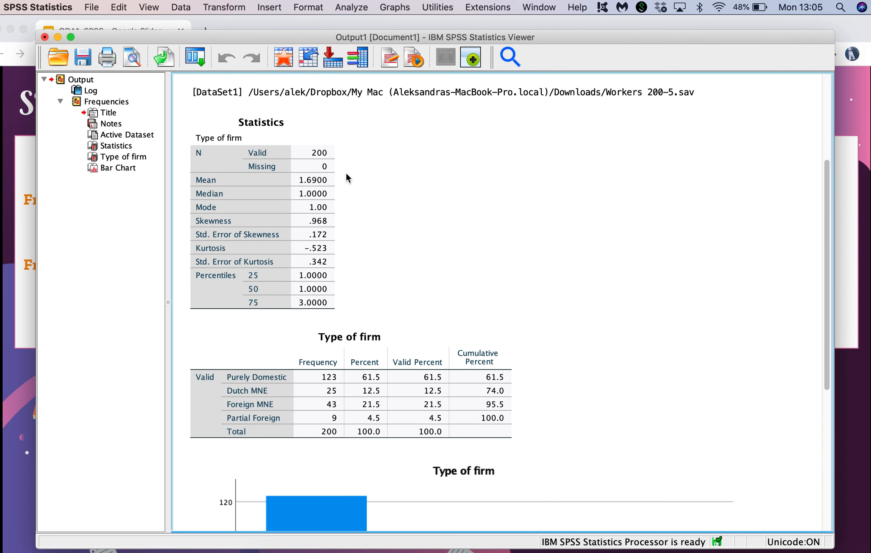
scroll(346, 172, down, 5)
scroll(345, 172, down, 4)
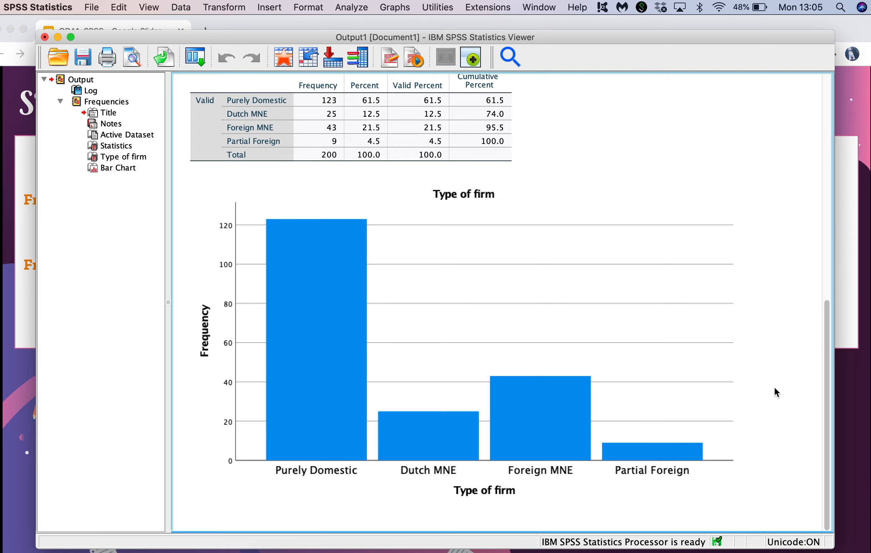
scroll(774, 386, up, 4)
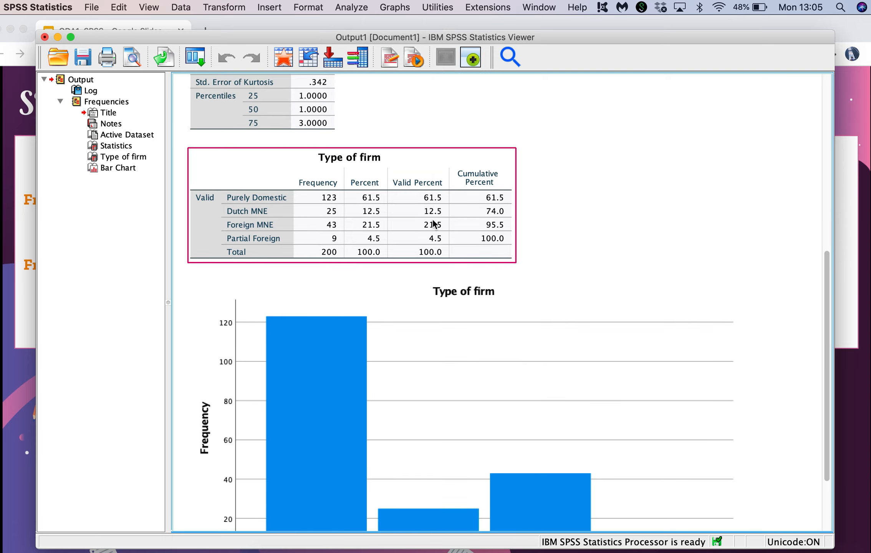
scroll(403, 224, down, 4)
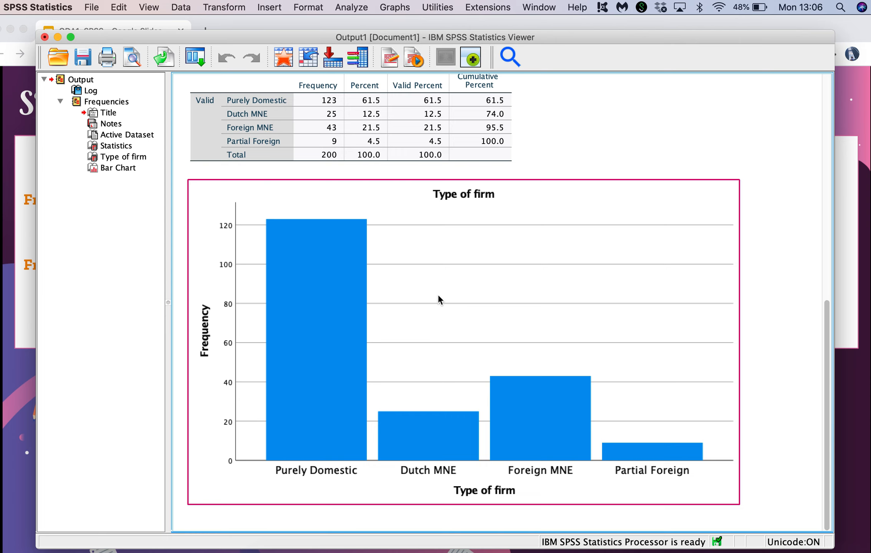
- Return to the Workers 200-5 data and reopen the Frequencies analysis, changing its chart type to pie charts
click(19, 280)
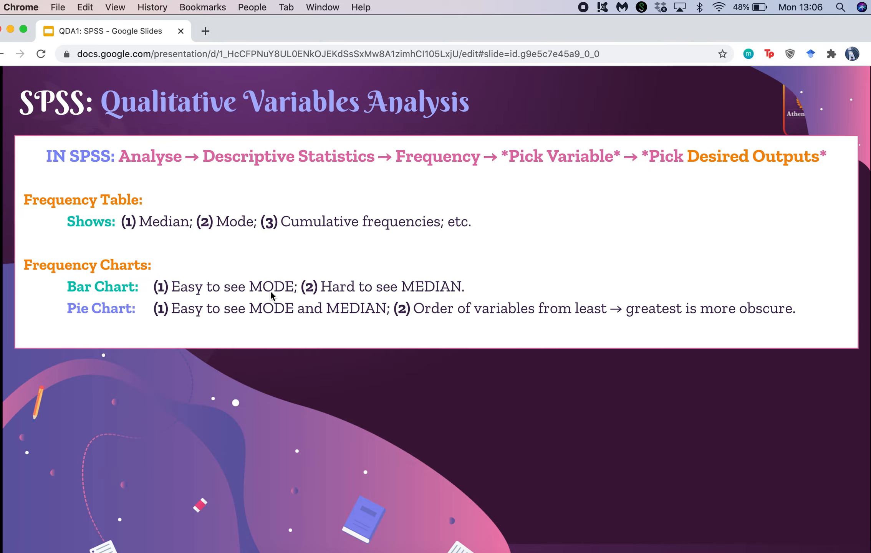
key(ctrl+Up)
click(548, 210)
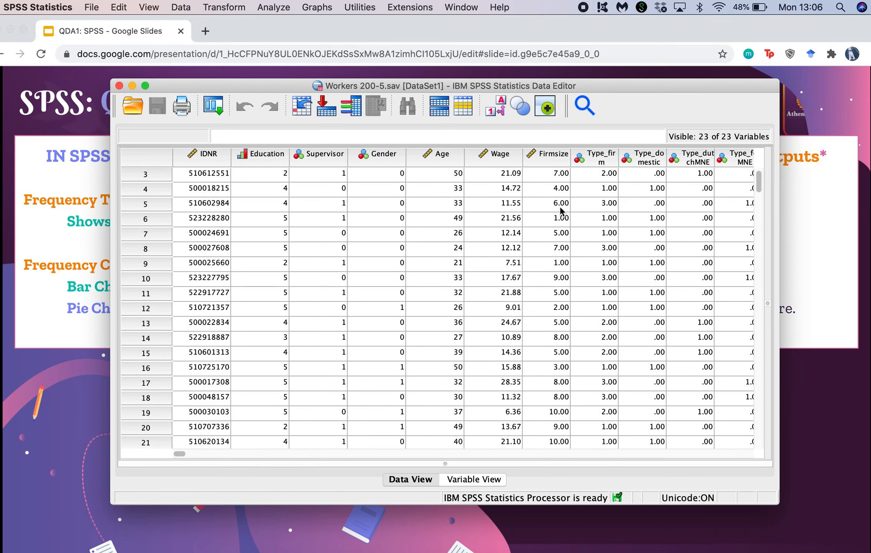
click(273, 12)
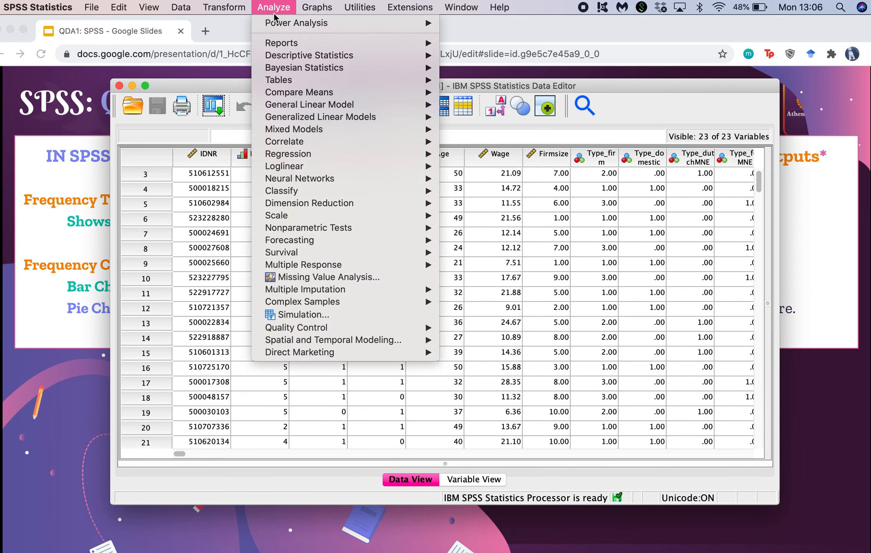
mouse_move(333, 56)
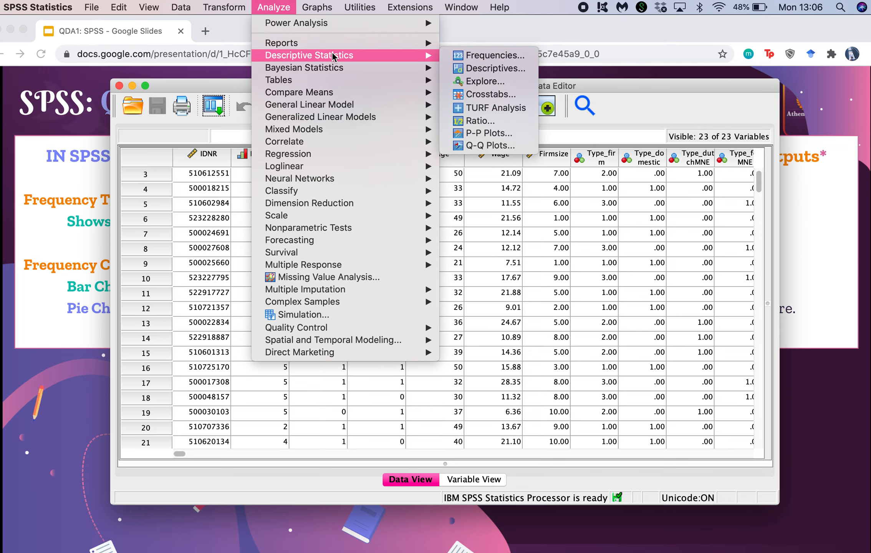
click(490, 54)
click(513, 182)
click(348, 262)
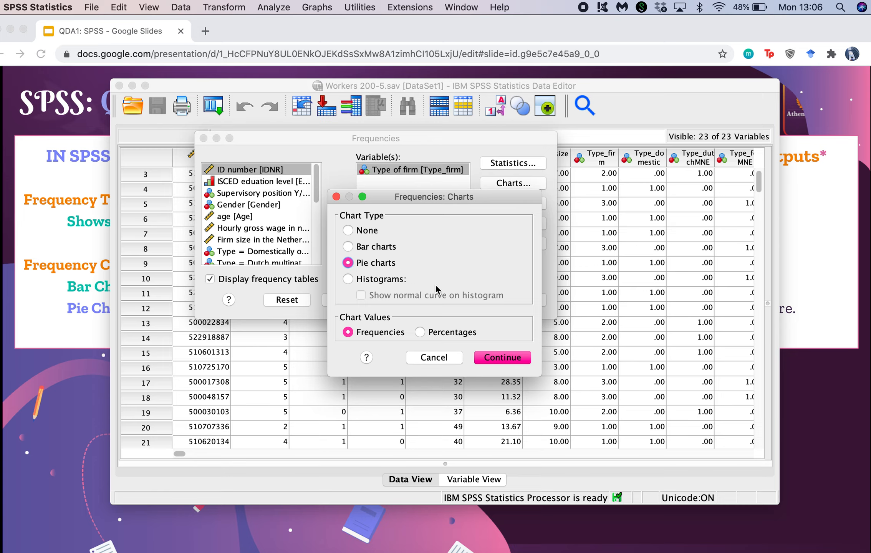
click(502, 361)
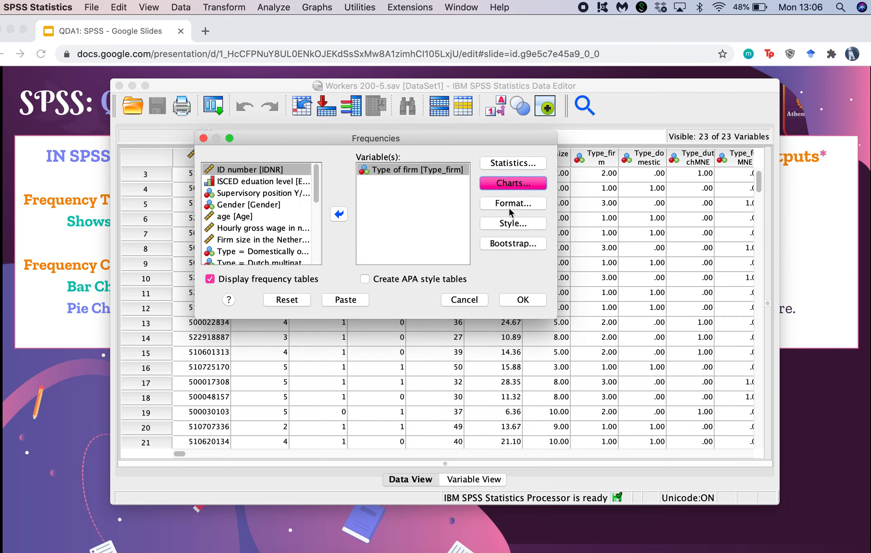
- Run the frequency analysis for Type of firm and compare its pie chart and tables with the earlier bar chart output
click(533, 300)
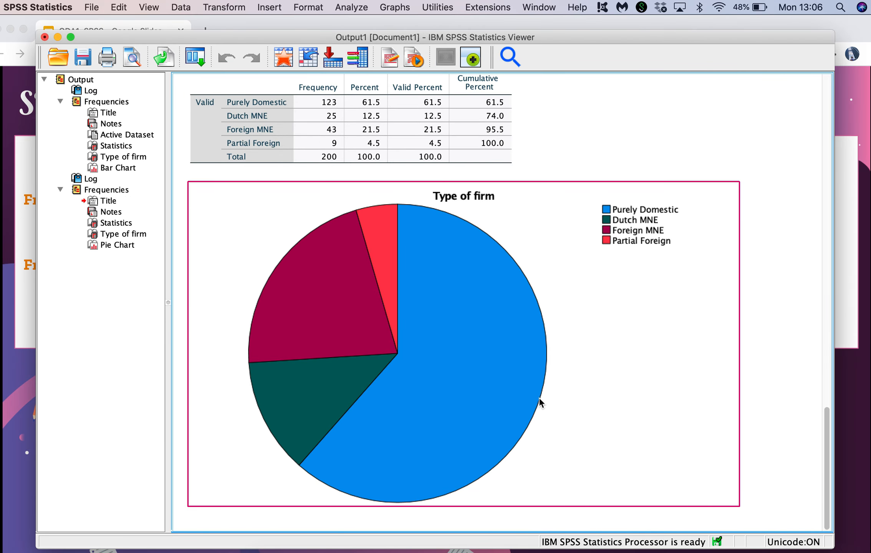
scroll(476, 305, up, 1)
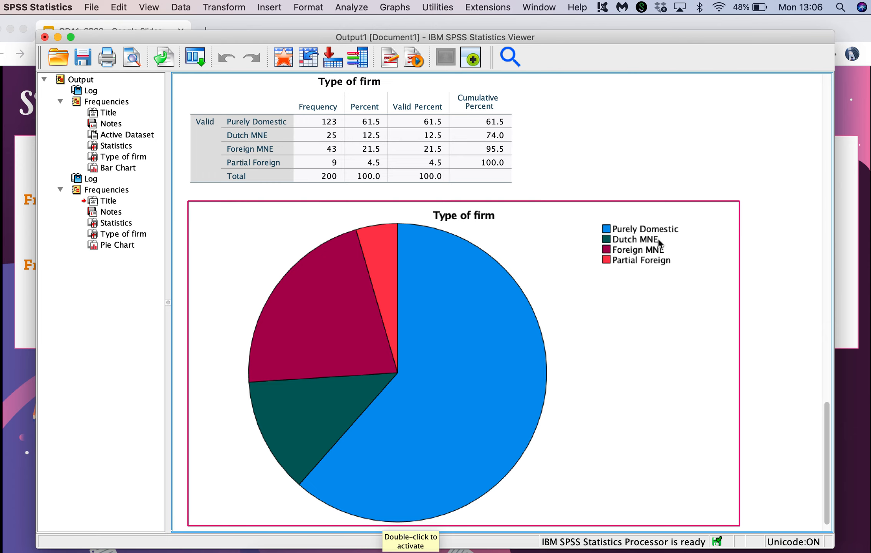
scroll(658, 238, up, 15)
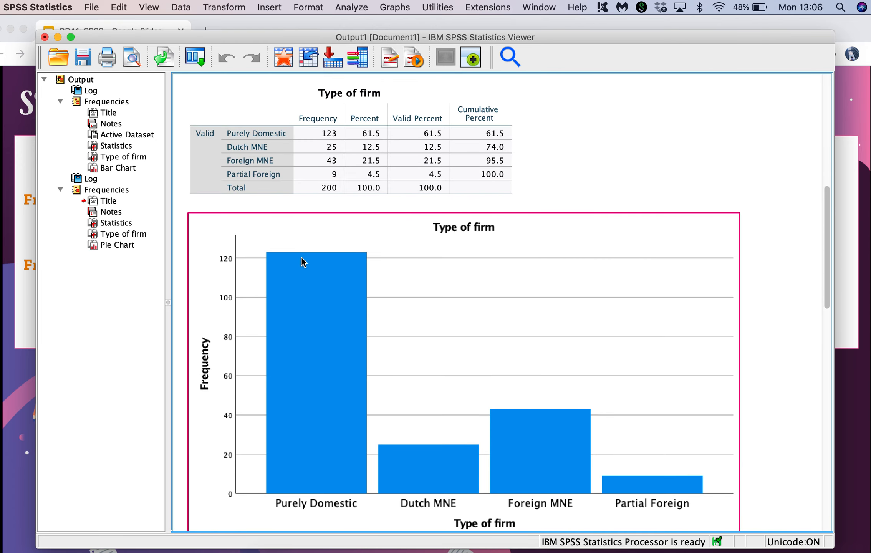
scroll(392, 276, down, 10)
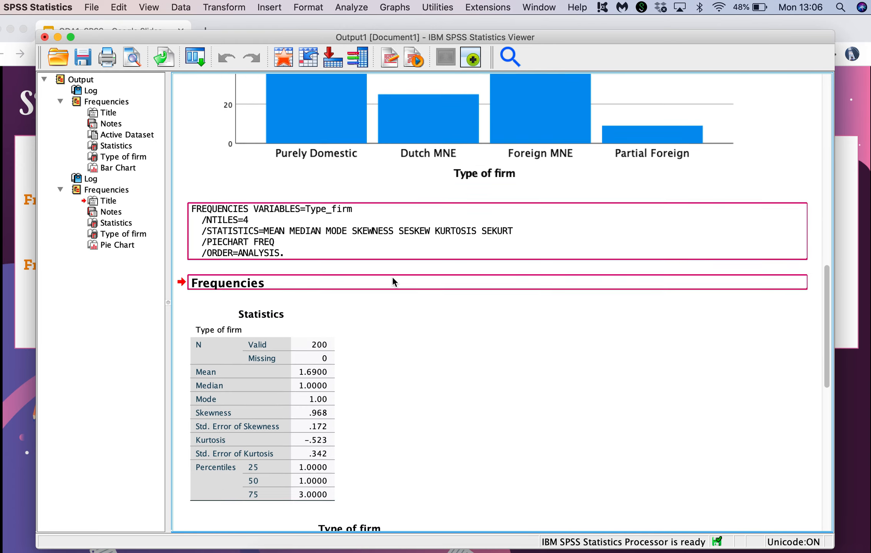
click(308, 109)
scroll(305, 165, up, 2)
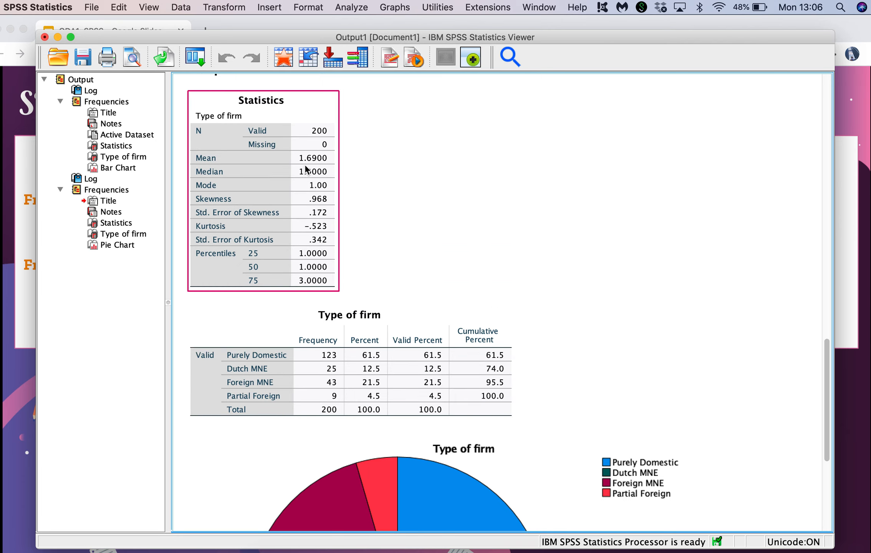
click(380, 354)
click(529, 345)
scroll(568, 344, down, 10)
click(566, 346)
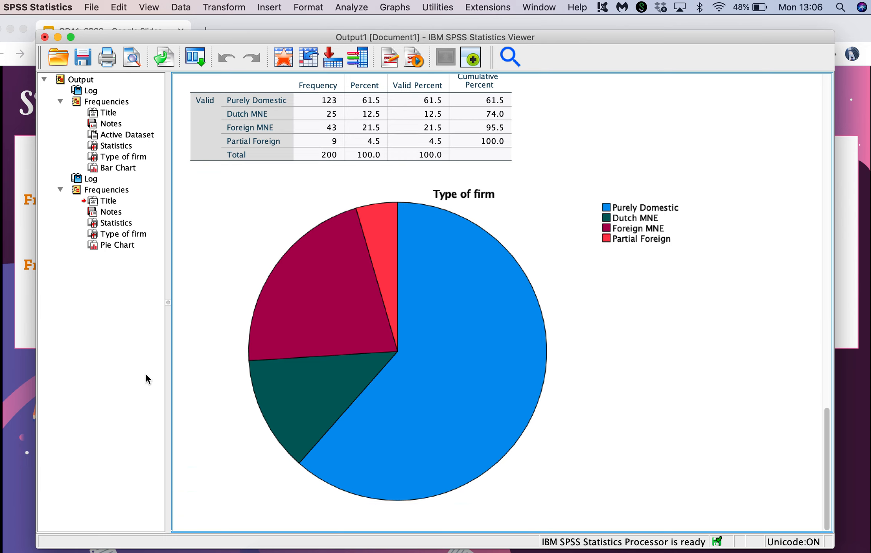
- Switch to the Google Slides presentation and advance to the SPSS: Histogram slide
click(18, 343)
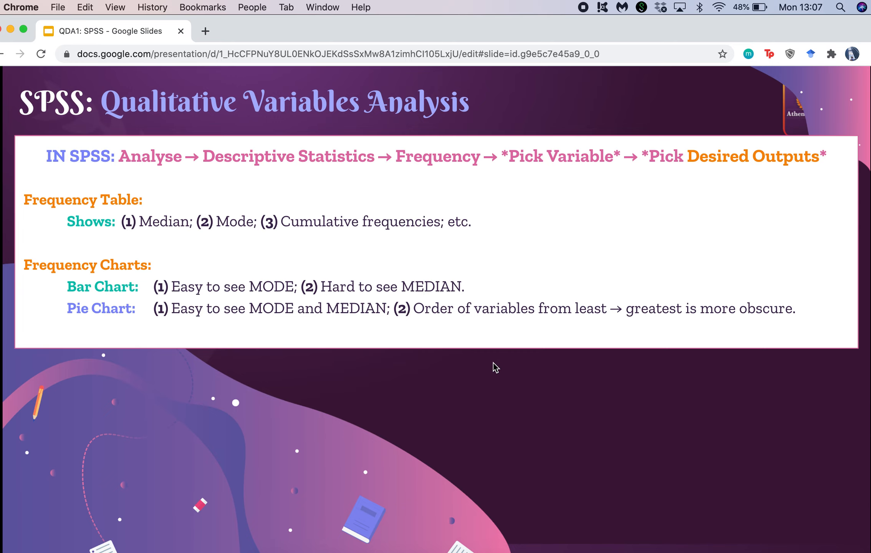
key(Right)
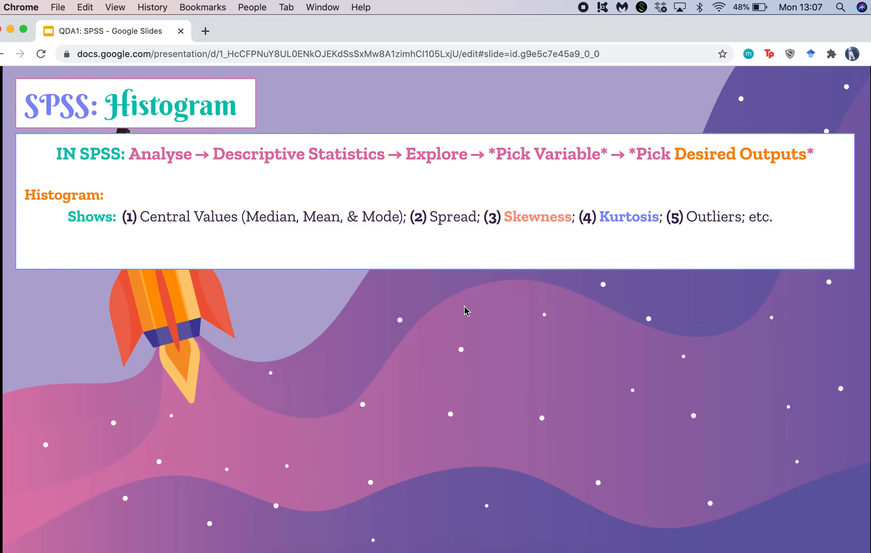
- Review the Type of firm bar chart, statistics and pie chart again in the SPSS output, returning to the slides when done
key(ctrl+Up)
click(316, 190)
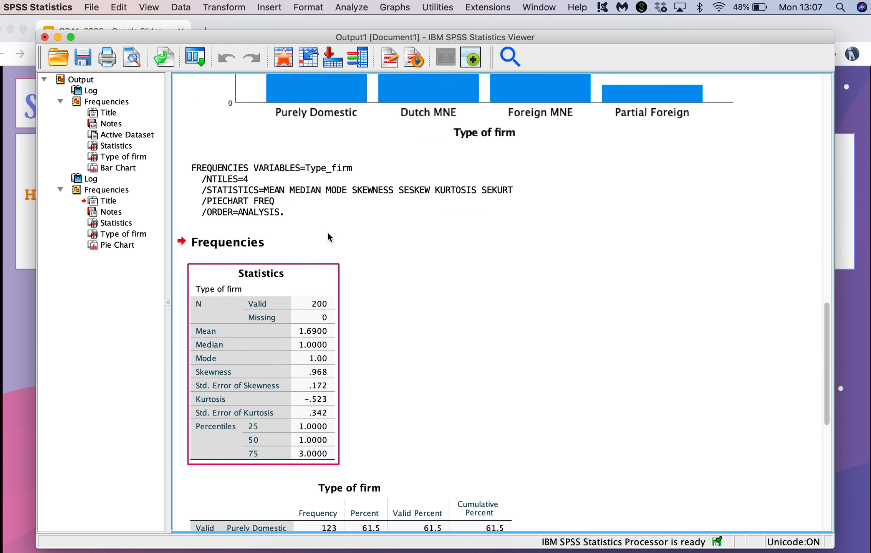
scroll(327, 231, up, 3)
click(327, 231)
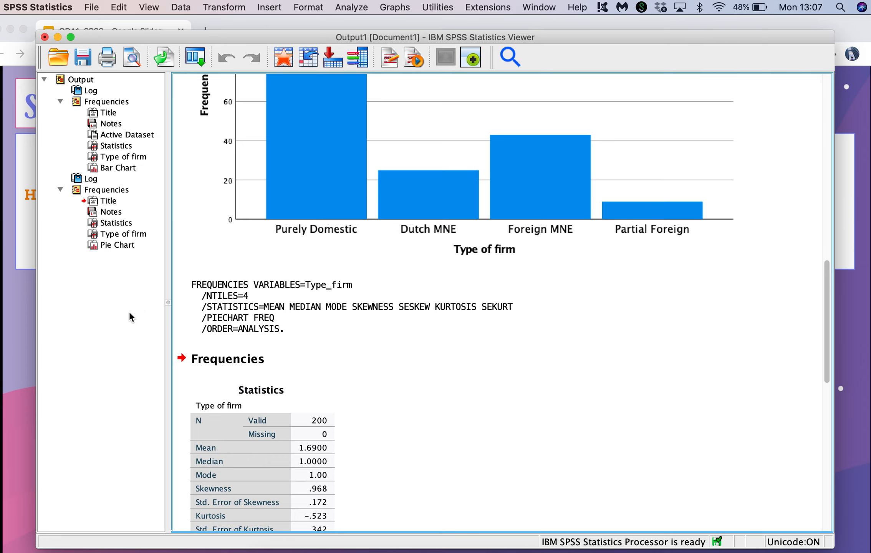
scroll(288, 291, down, 10)
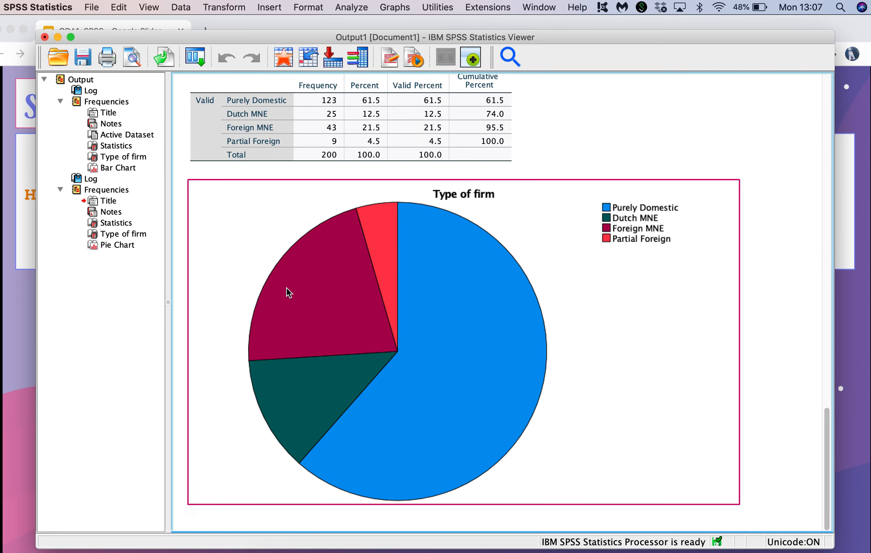
click(19, 276)
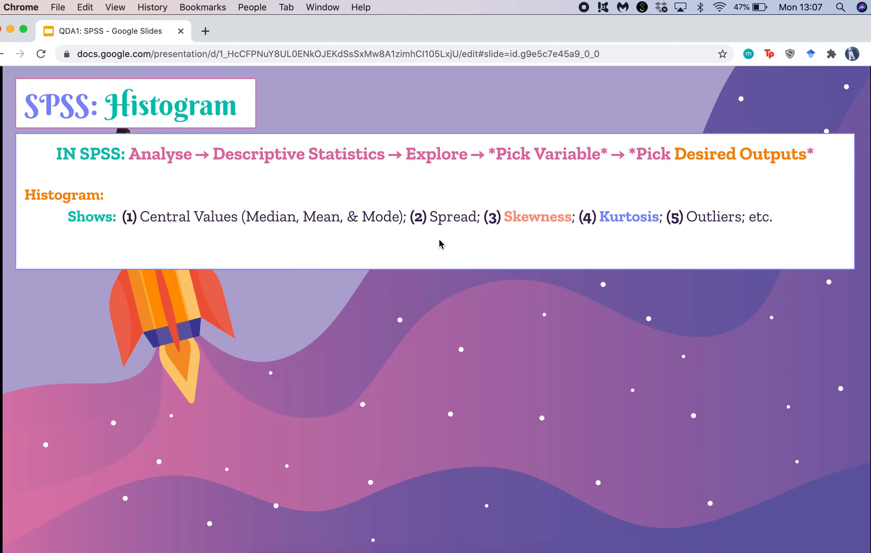
- Bring the Workers 200-5 data window to the front and place it below the Histogram slide's instruction line
key(ctrl+Up)
click(632, 197)
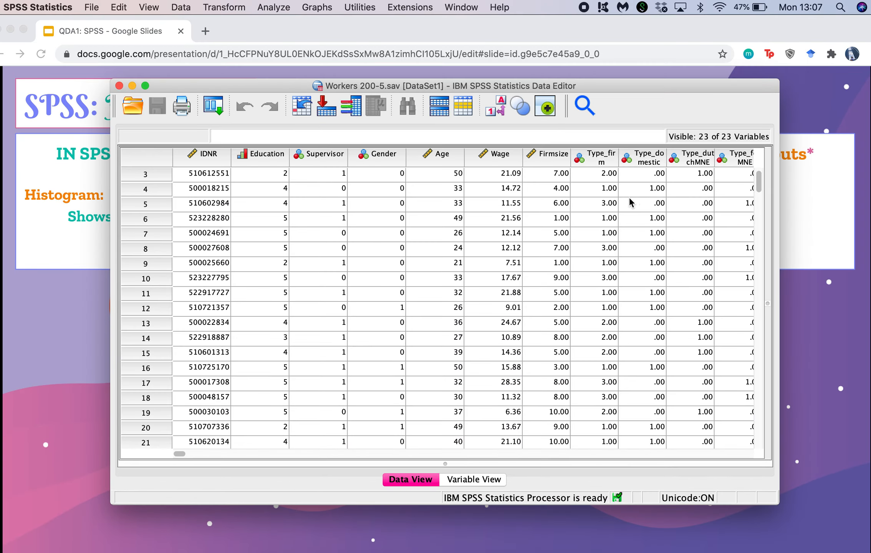
drag(452, 82, 452, 171)
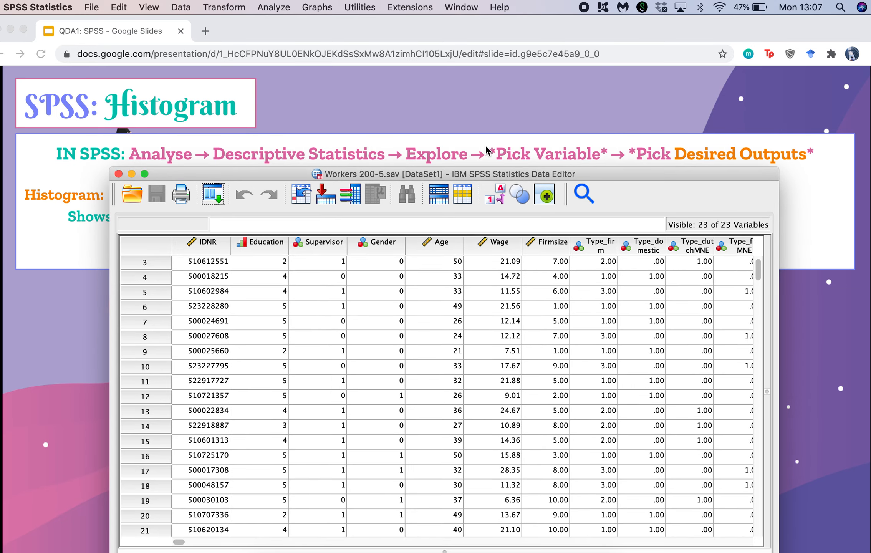
drag(321, 173, 318, 106)
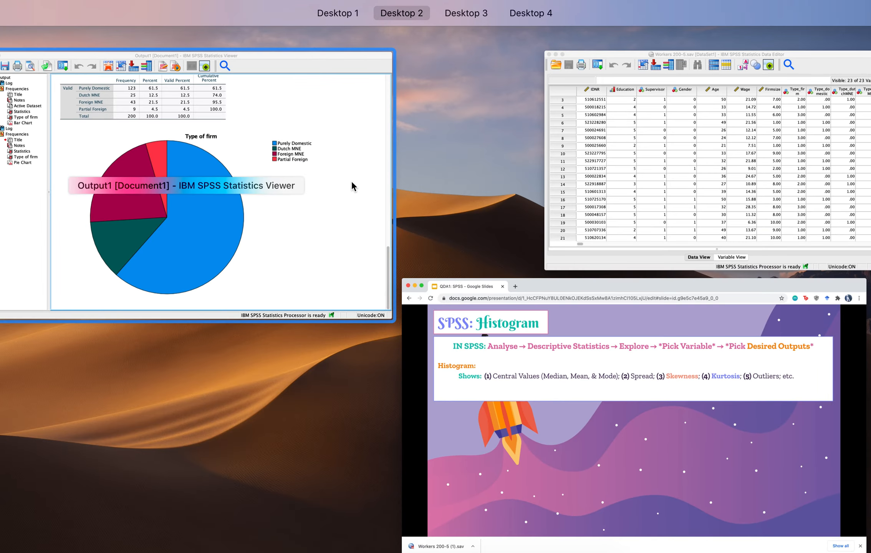
click(579, 198)
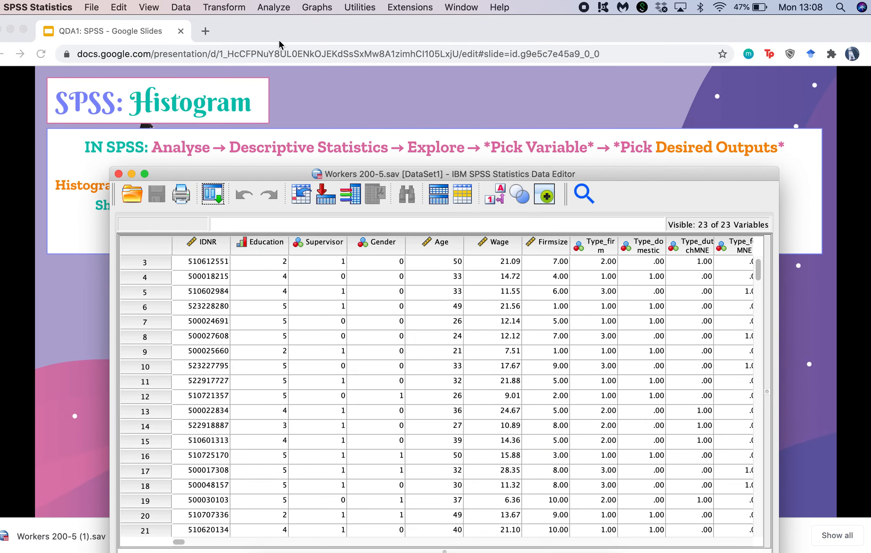
- Open the Explore analysis under descriptive statistics and add Hourly gross wage to the dependent list
click(286, 7)
mouse_move(310, 59)
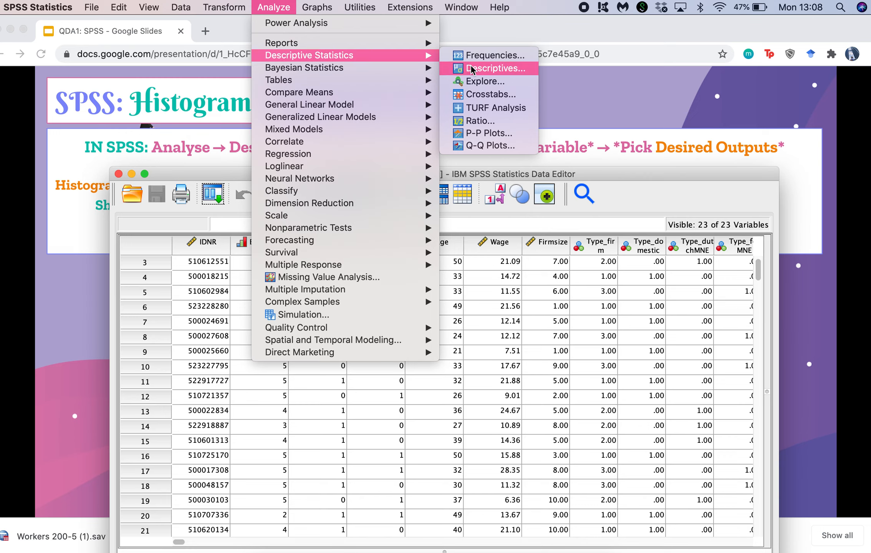
click(481, 82)
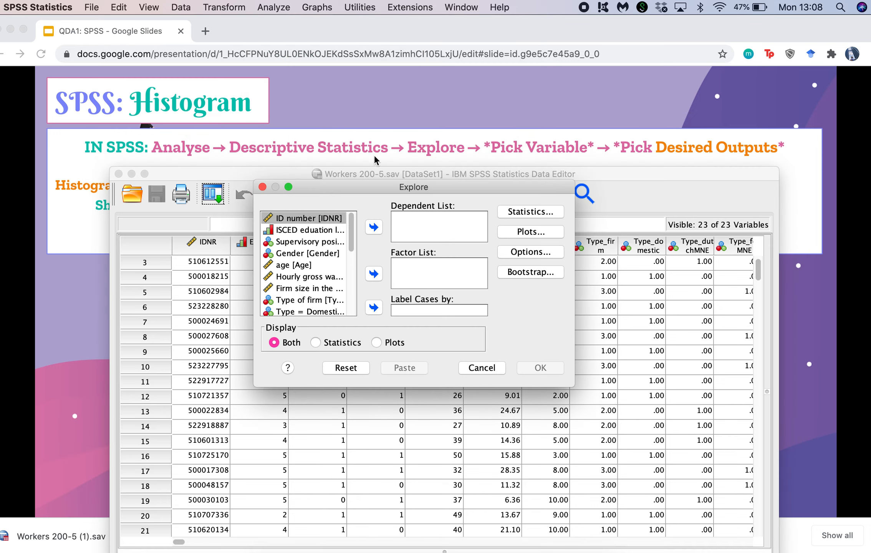
drag(411, 191, 409, 156)
scroll(301, 230, down, 3)
scroll(304, 269, up, 3)
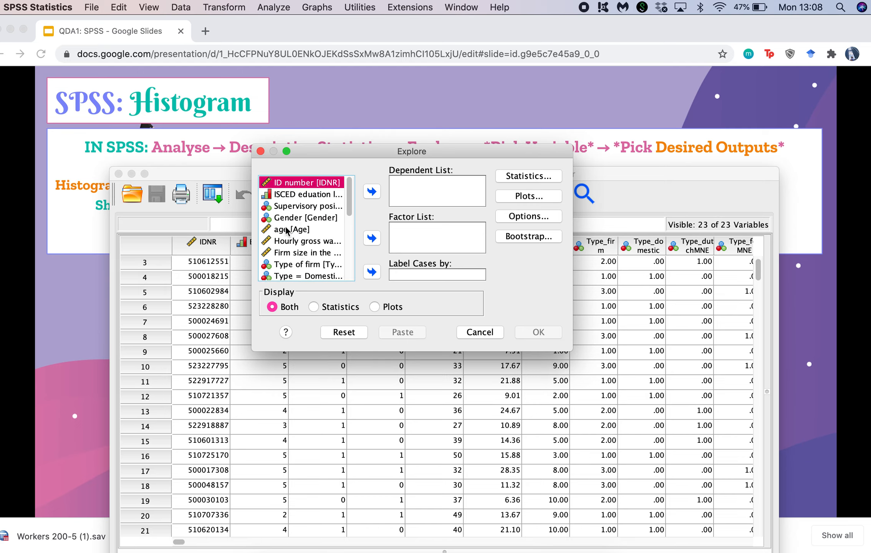
click(307, 241)
click(371, 192)
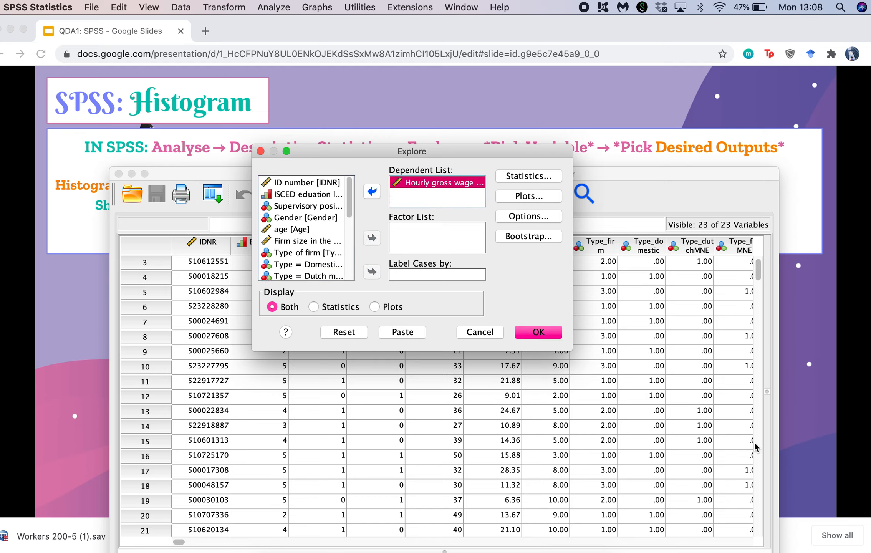
- Close the browser's downloads bar and bring the Explore dialog back to the front, positioned clear of the slide's instruction line
click(870, 535)
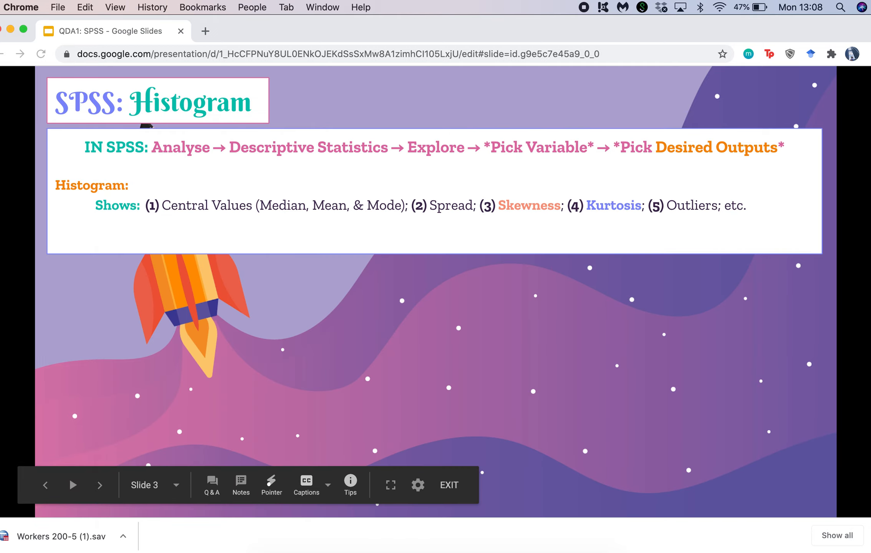
key(ctrl+Up)
click(588, 169)
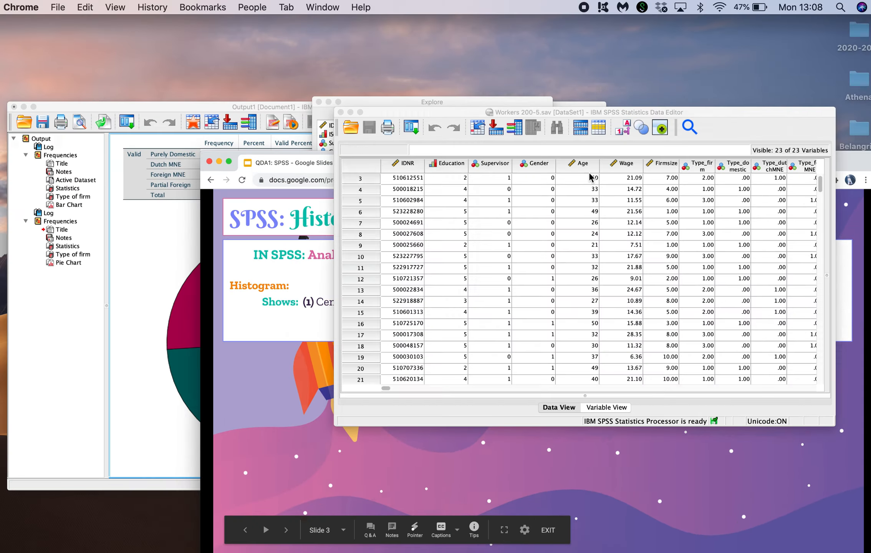
click(413, 151)
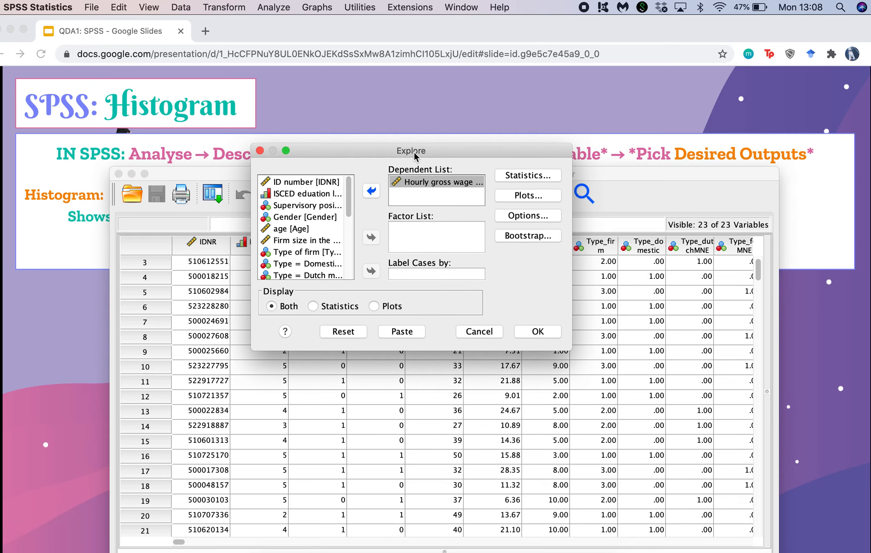
drag(457, 150, 396, 179)
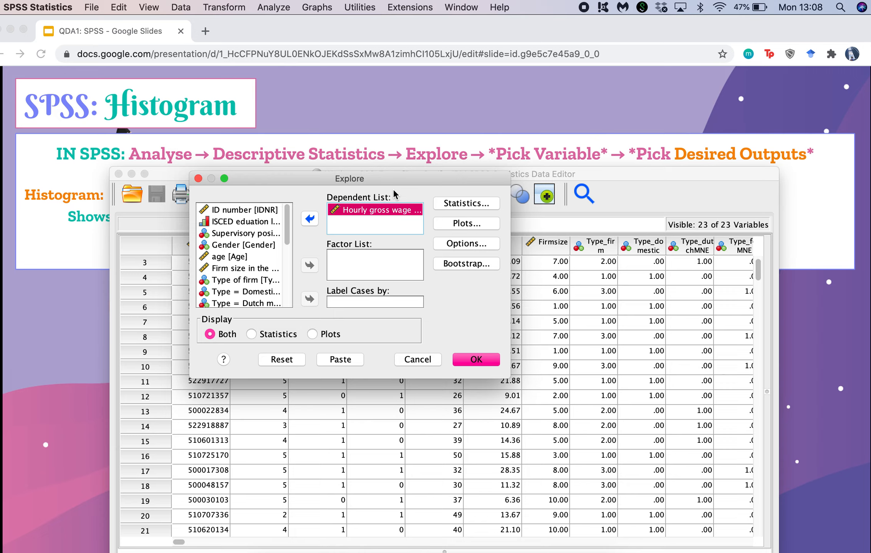
- Add percentiles to the Explore statistics alongside descriptives, keeping the 95% confidence interval for the mean
click(459, 204)
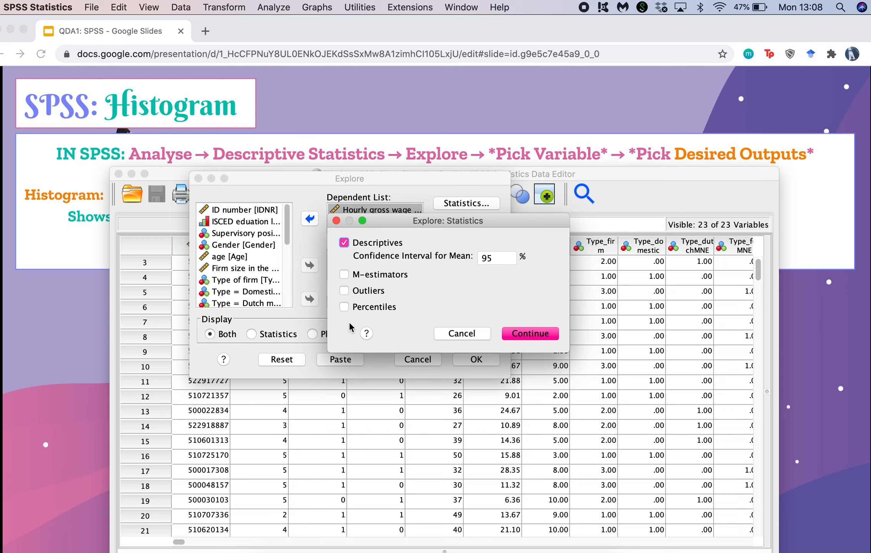
click(344, 307)
click(524, 336)
- Set the Explore plots to include a histogram and leave out the stem-and-leaf plot
click(461, 224)
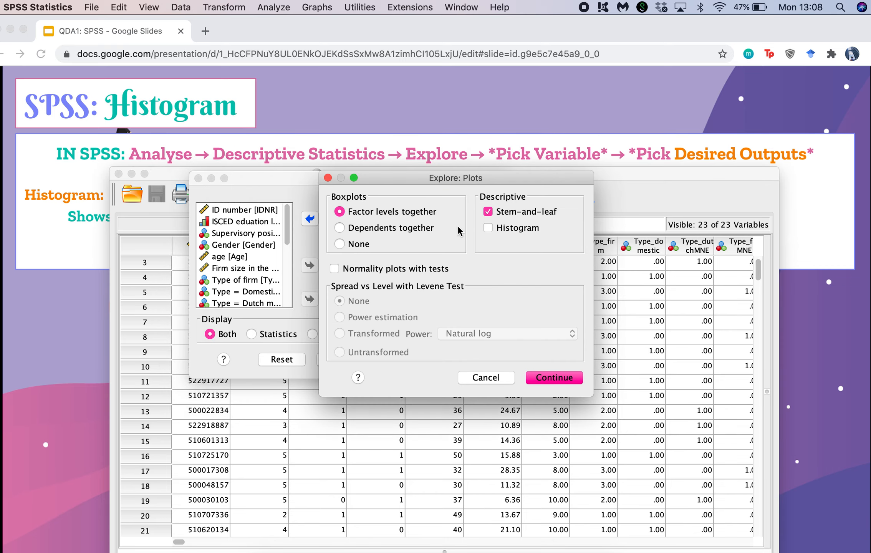
click(487, 228)
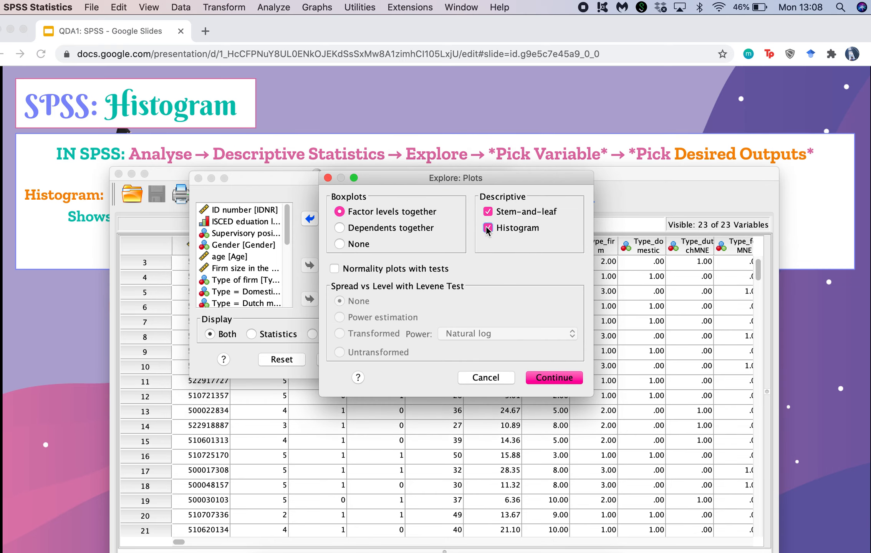
click(485, 212)
click(547, 381)
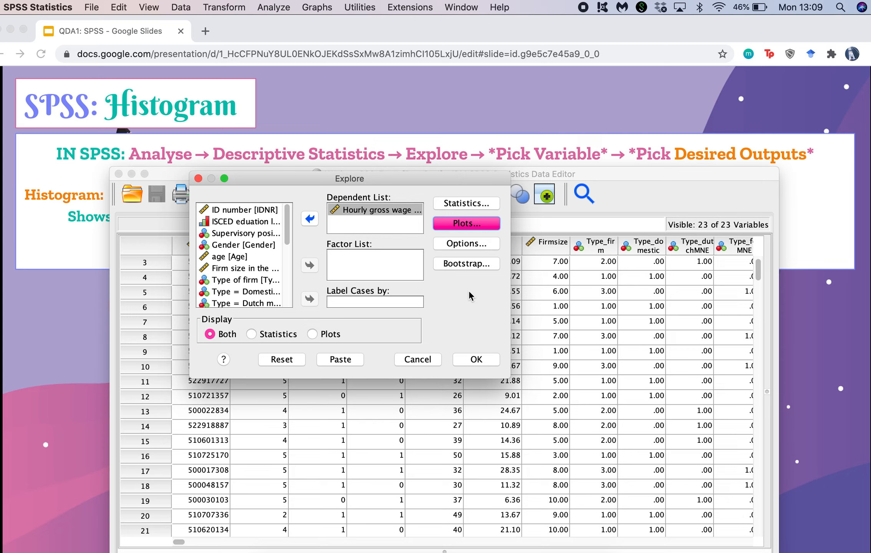
- Try the statistics-only and plots-only display options, set the display back to both, and run the Explore analysis
click(251, 334)
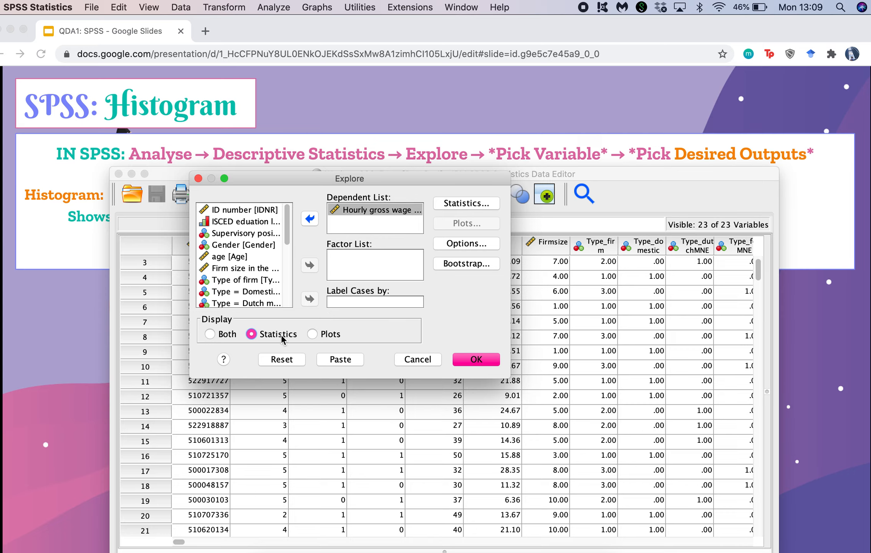
click(312, 334)
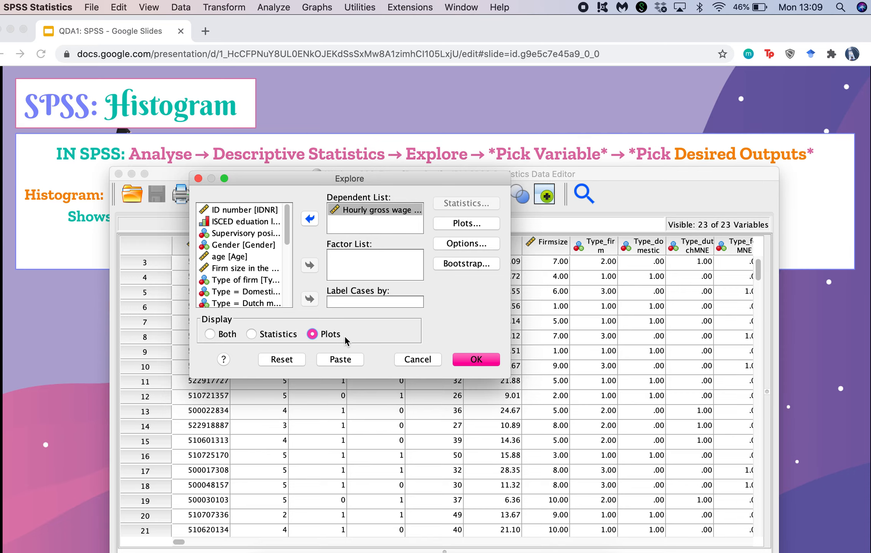
click(211, 334)
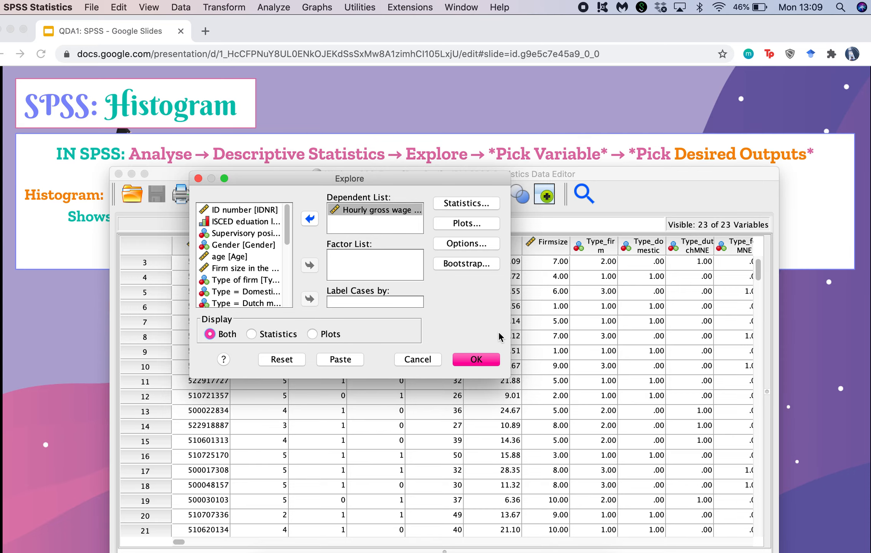
click(473, 359)
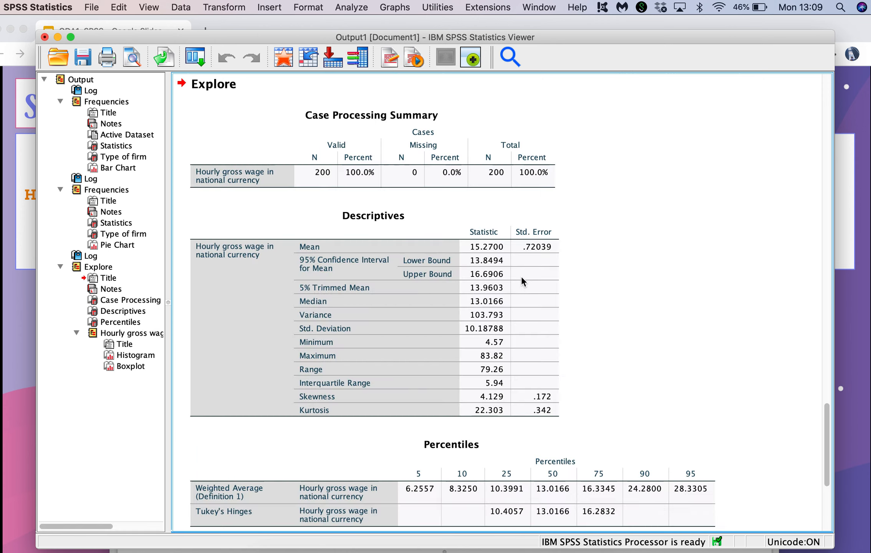
- Collapse both Frequencies sections in the output outline and examine the hourly gross wage histogram and Descriptives table
click(61, 189)
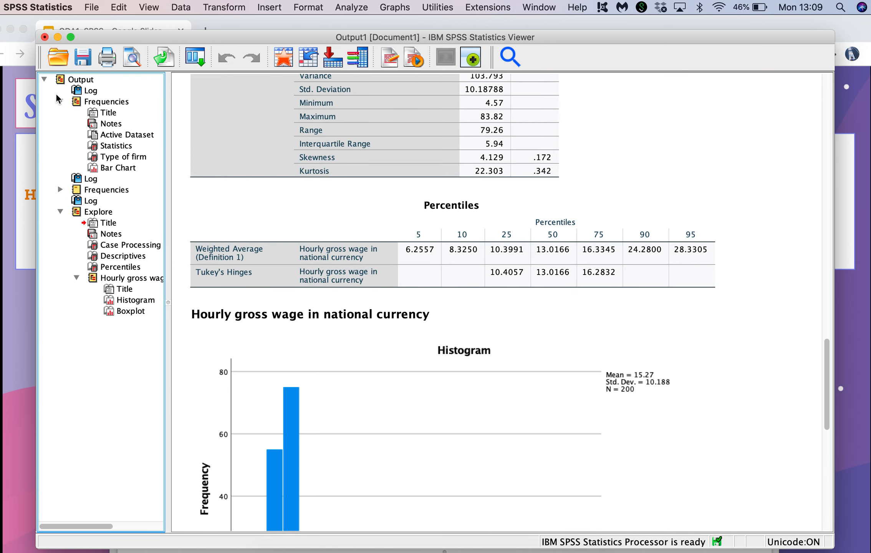
click(60, 102)
scroll(482, 255, up, 3)
scroll(480, 255, up, 5)
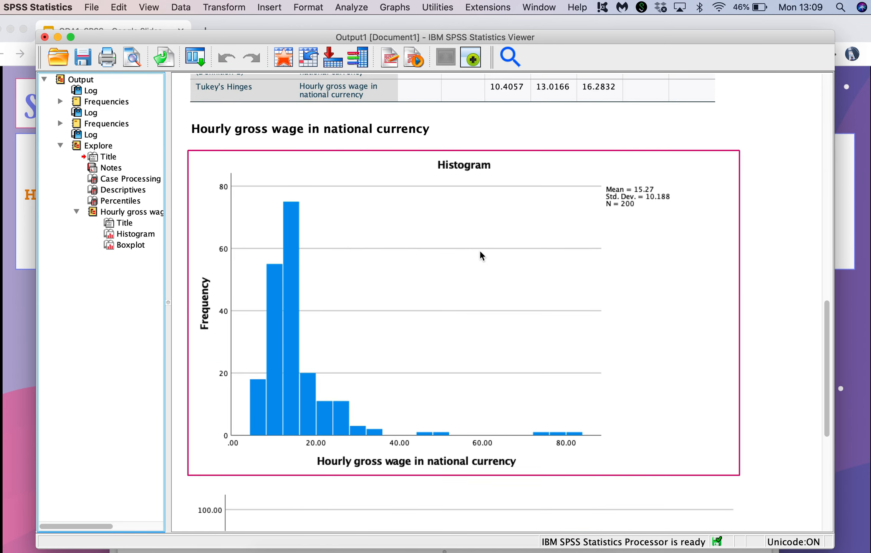
scroll(369, 410, up, 10)
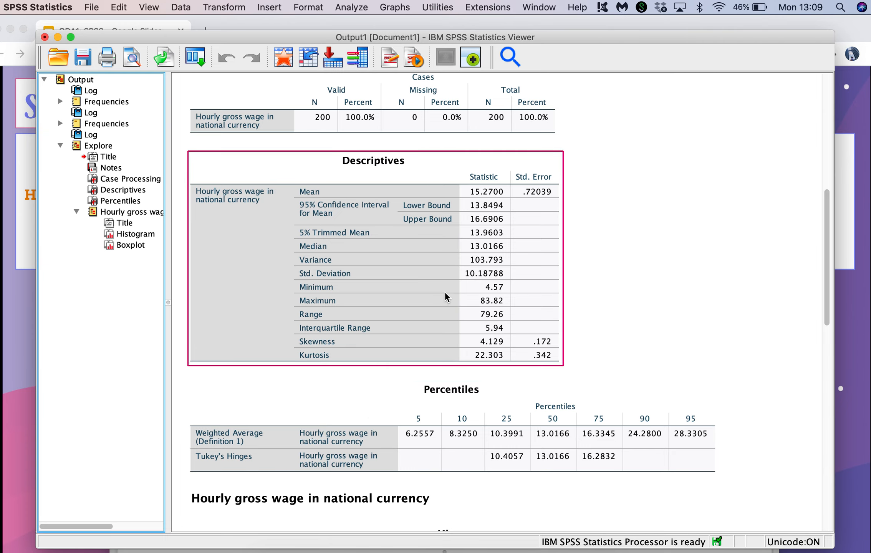
- Examine the Descriptives and Percentiles tables and the histogram for hourly gross wage in the Explore output
scroll(445, 297, up, 3)
scroll(445, 296, down, 2)
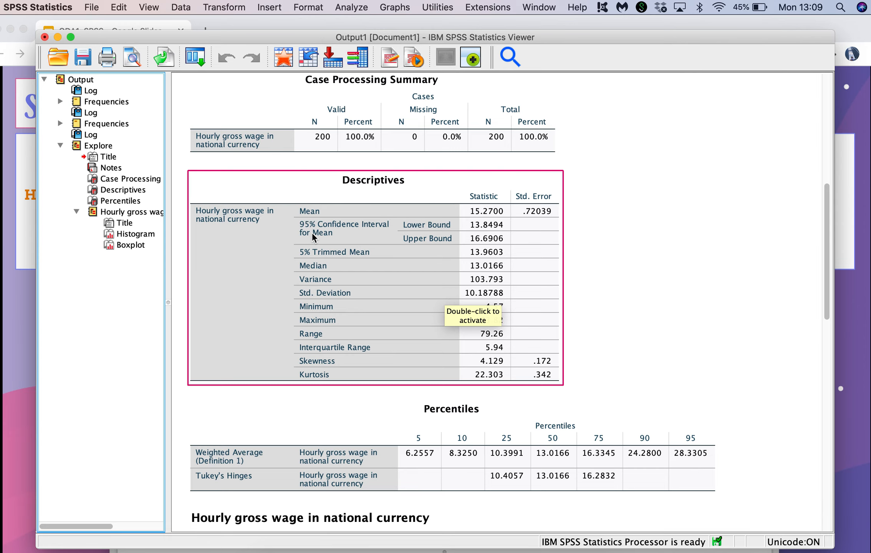
scroll(284, 254, down, 2)
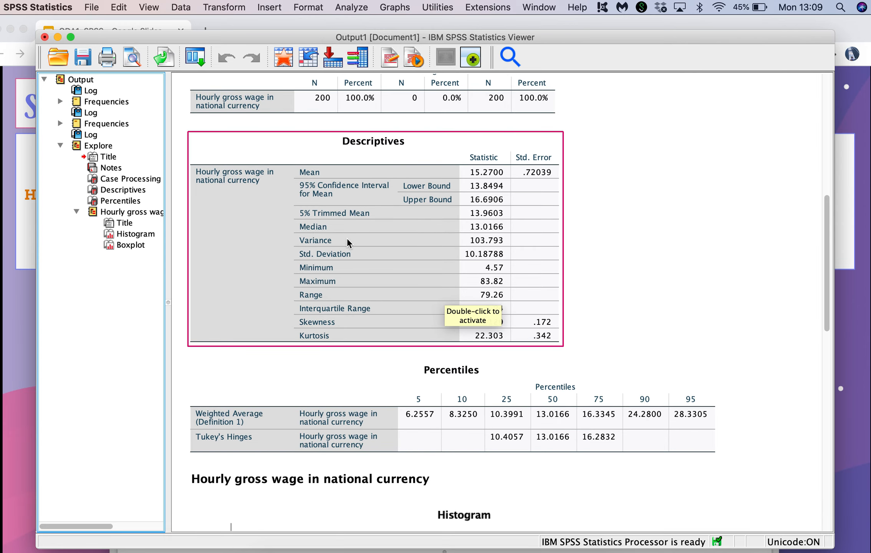
scroll(386, 293, down, 2)
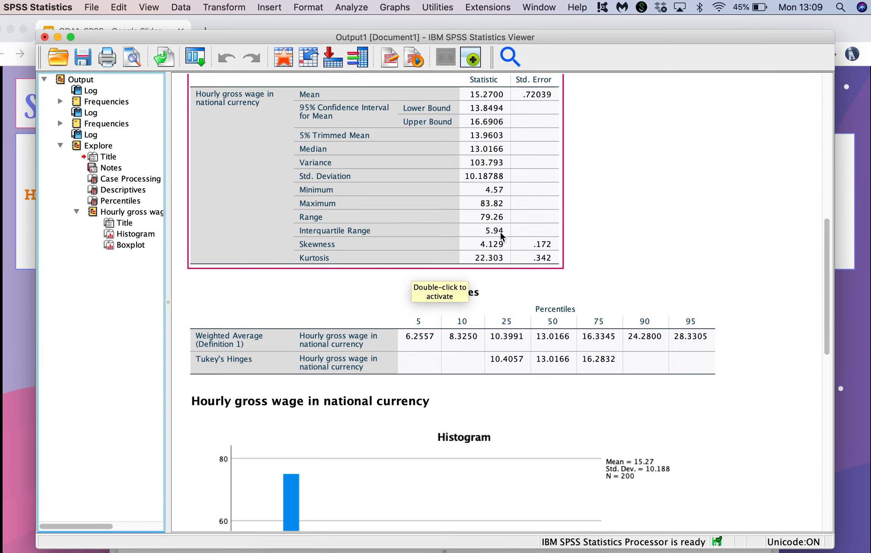
scroll(615, 245, down, 2)
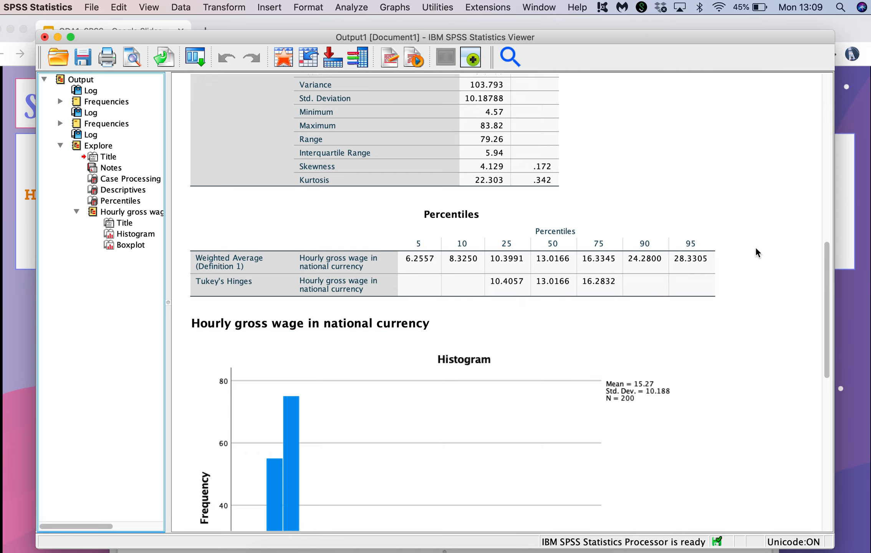
scroll(755, 249, down, 5)
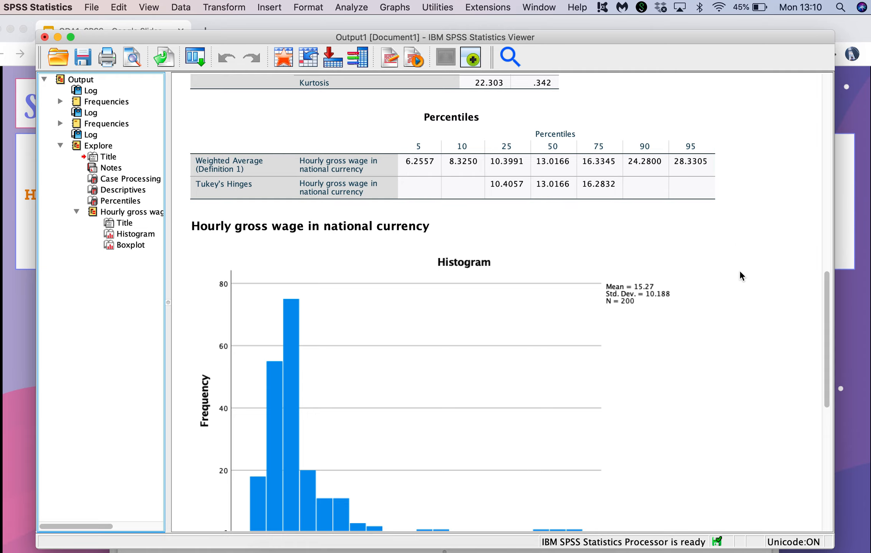
scroll(750, 243, down, 5)
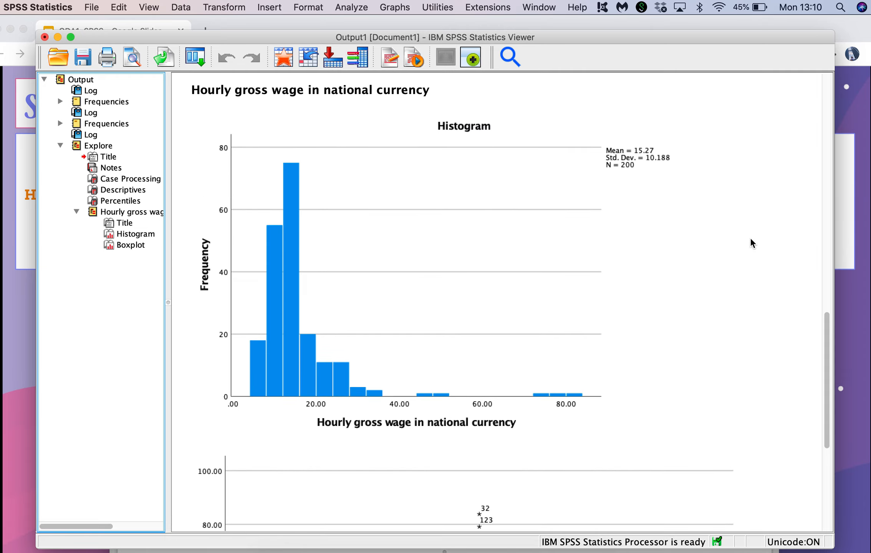
scroll(751, 243, down, 2)
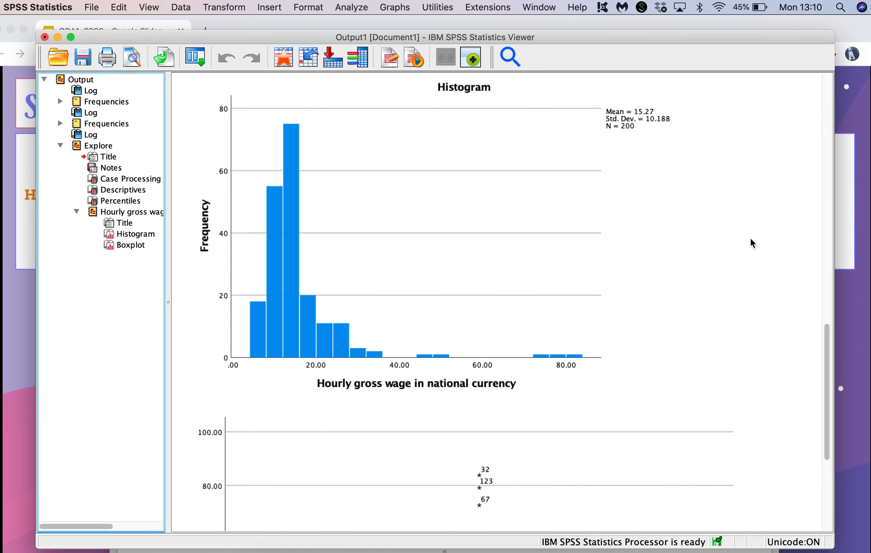
scroll(441, 182, up, 2)
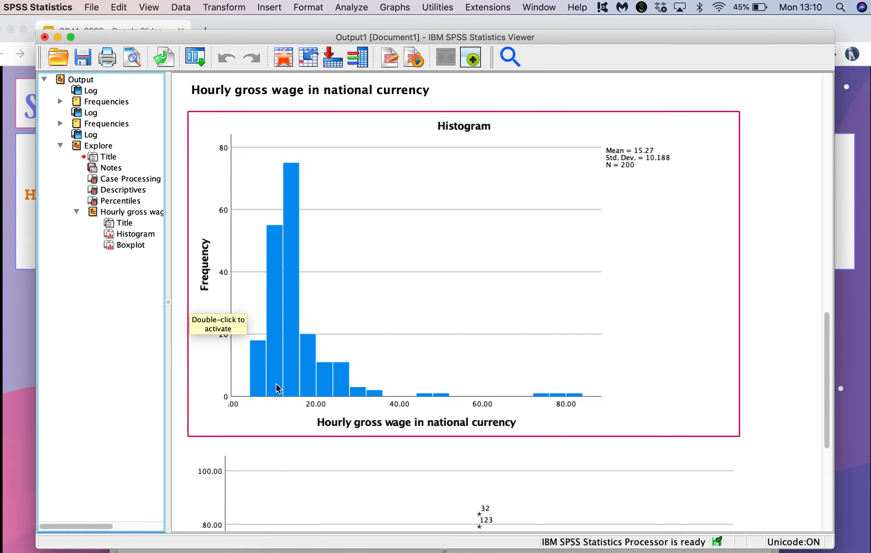
scroll(660, 360, down, 2)
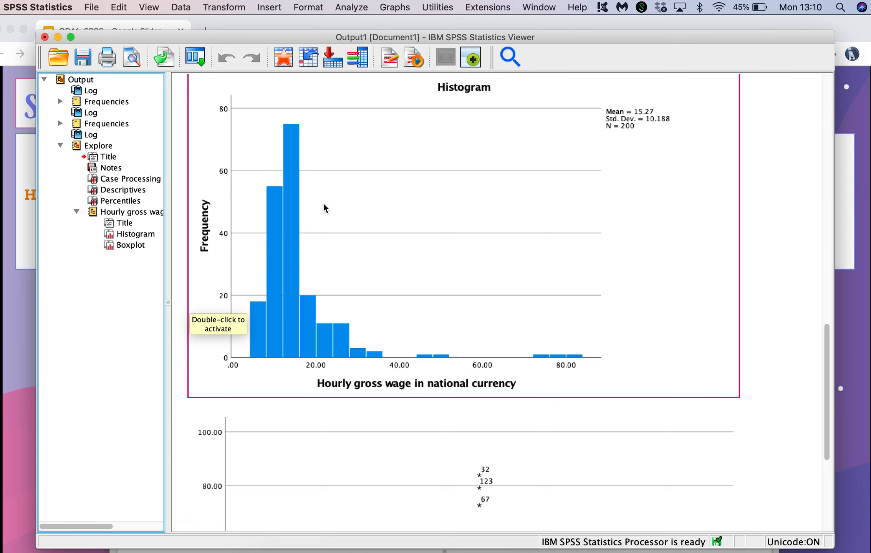
- Compare the hourly gross wage boxplot, including its outliers, with the histogram above it
scroll(686, 373, down, 6)
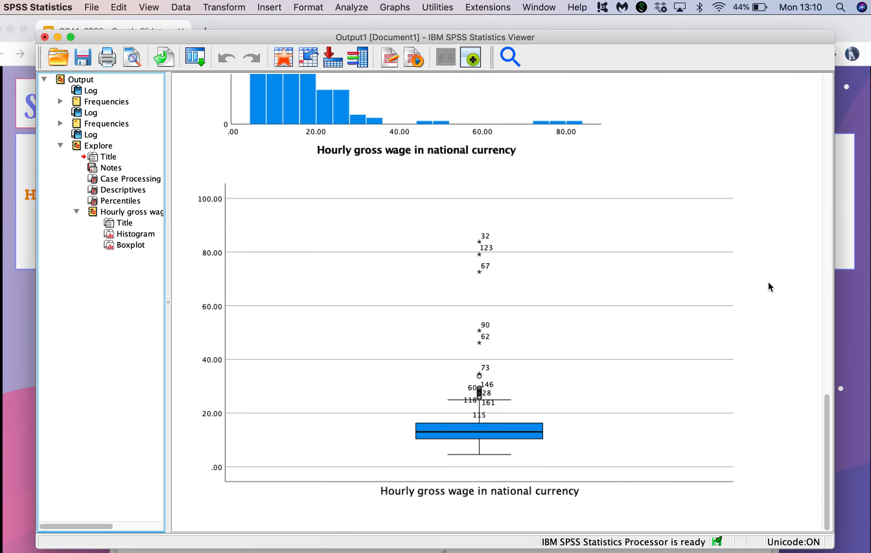
scroll(759, 281, up, 3)
scroll(759, 279, up, 9)
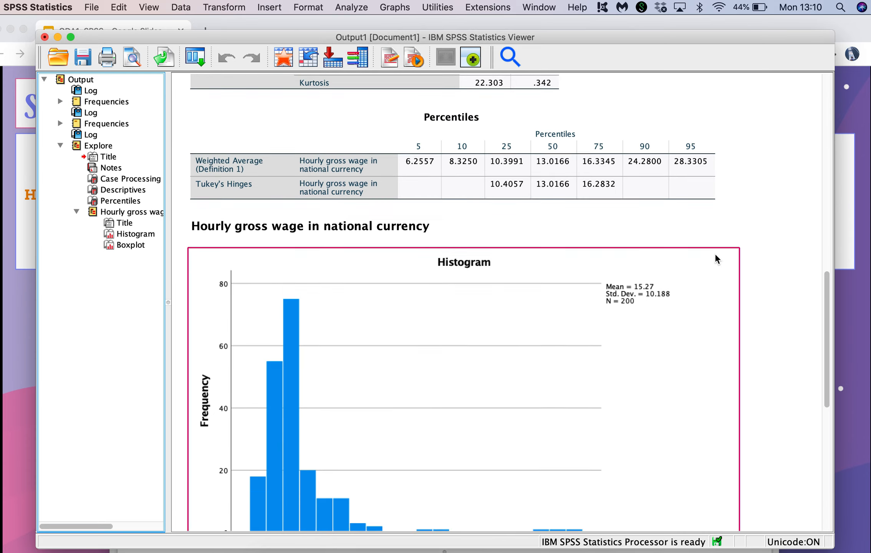
scroll(795, 323, down, 7)
scroll(795, 323, up, 2)
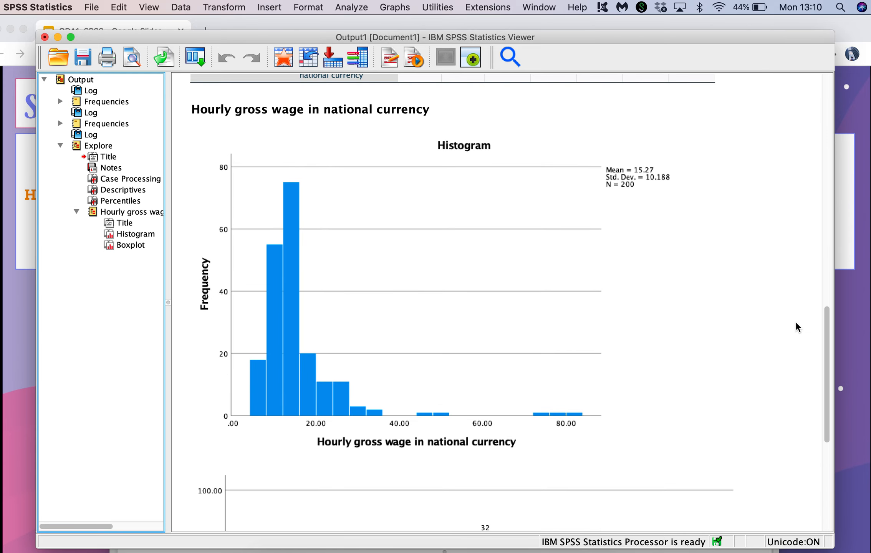
scroll(796, 323, down, 7)
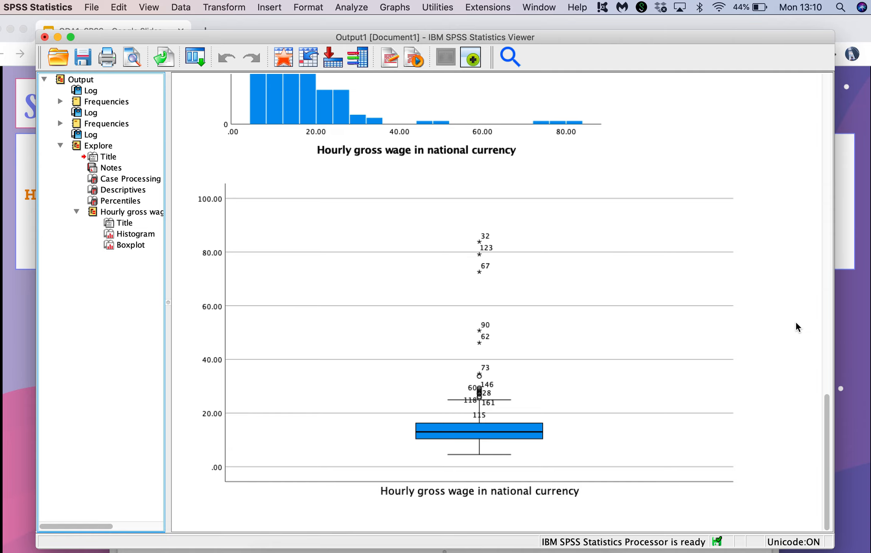
scroll(497, 315, up, 8)
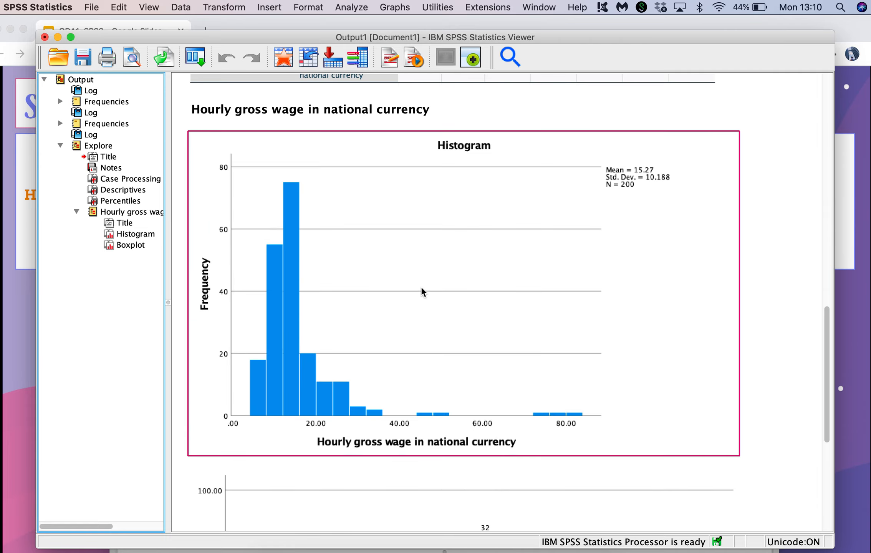
scroll(419, 326, down, 8)
- Review the Descriptives and Percentiles tables for hourly gross wage alongside the histogram and boxplot
scroll(488, 346, up, 14)
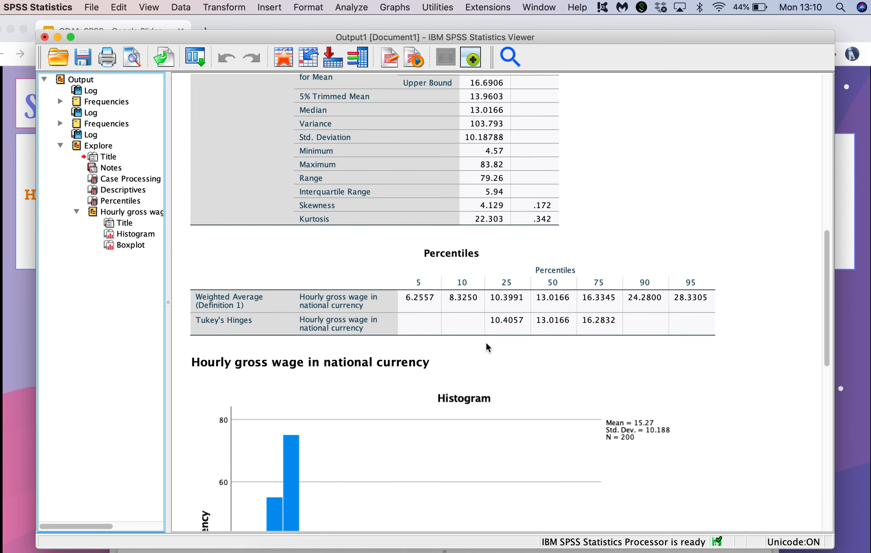
scroll(553, 331, up, 2)
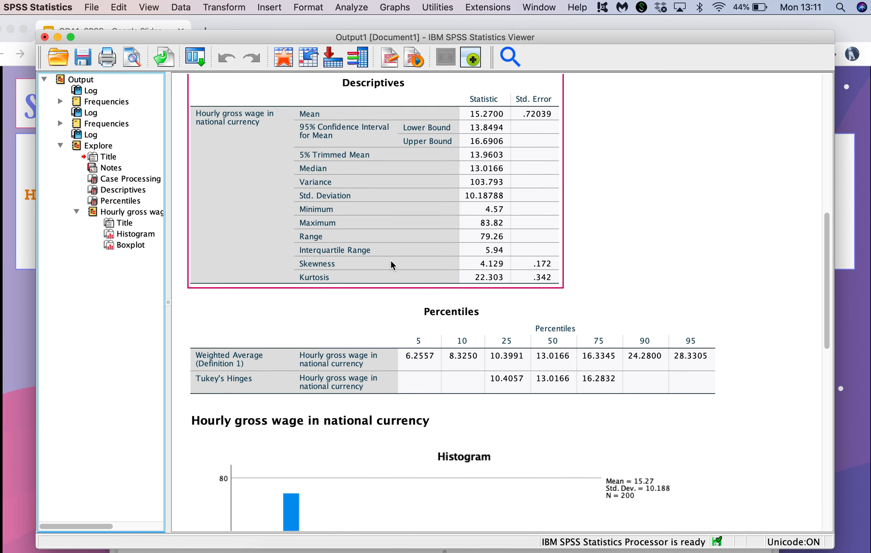
scroll(660, 280, down, 8)
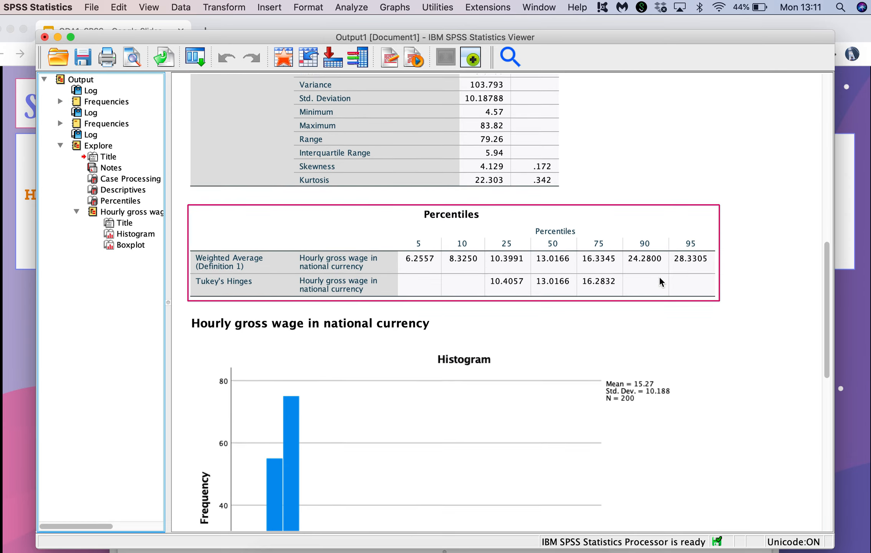
scroll(660, 281, down, 10)
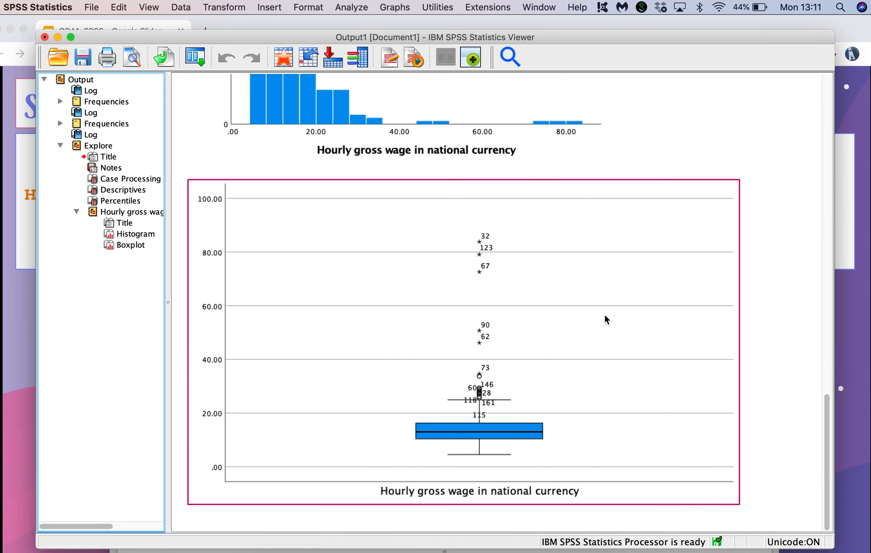
scroll(589, 265, up, 6)
scroll(589, 265, down, 6)
scroll(590, 265, up, 12)
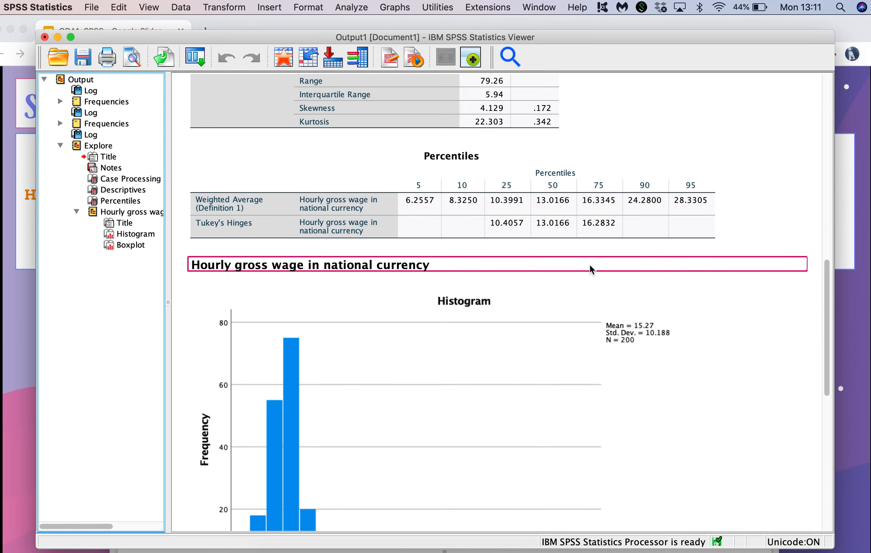
scroll(539, 194, up, 4)
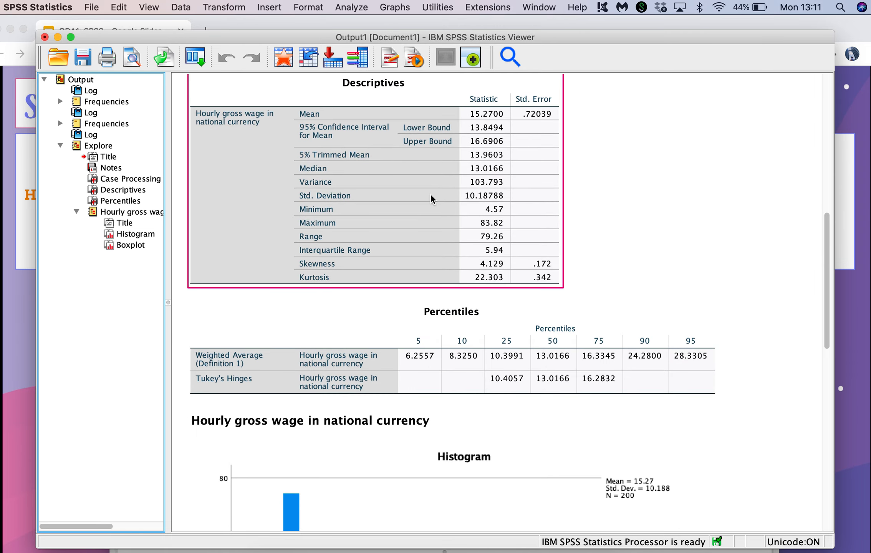
scroll(445, 213, up, 3)
scroll(402, 236, down, 17)
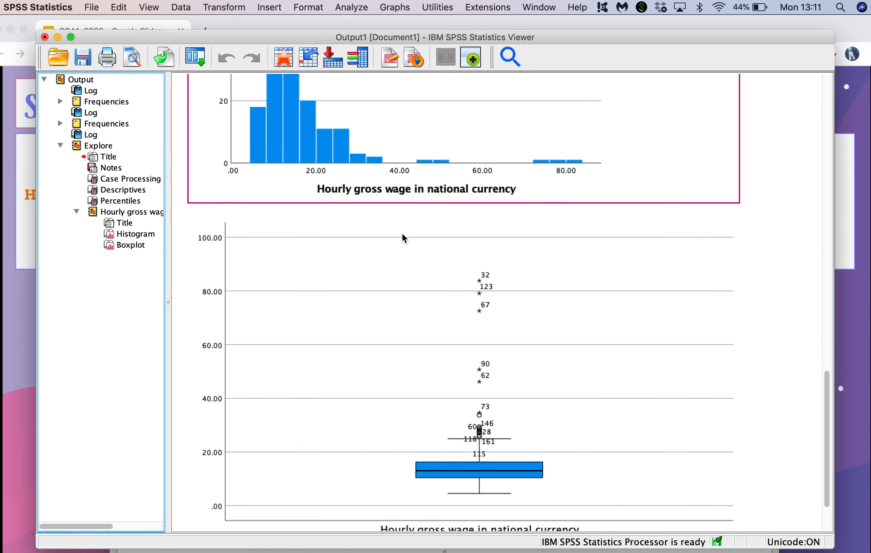
scroll(422, 166, down, 3)
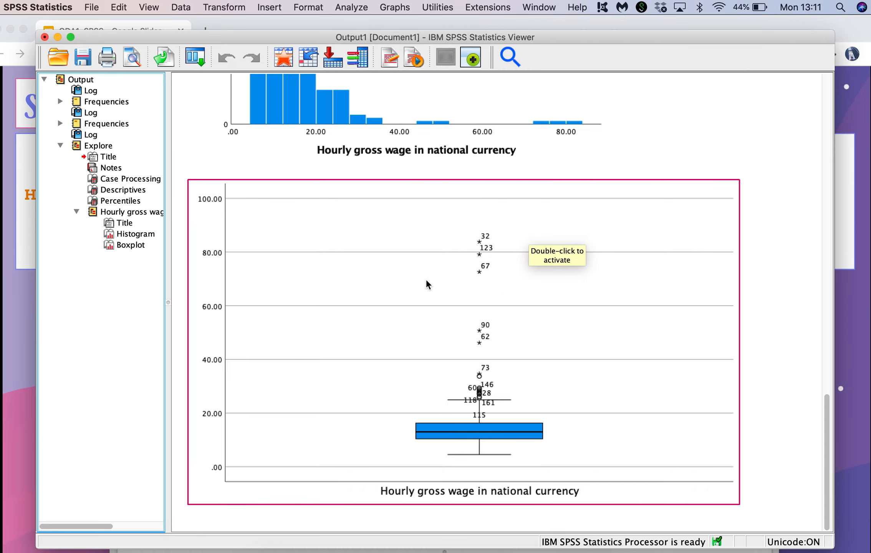
- Switch to the Google Slides presentation in Chrome and advance from the Histogram slide to the Box Plots slide
click(22, 267)
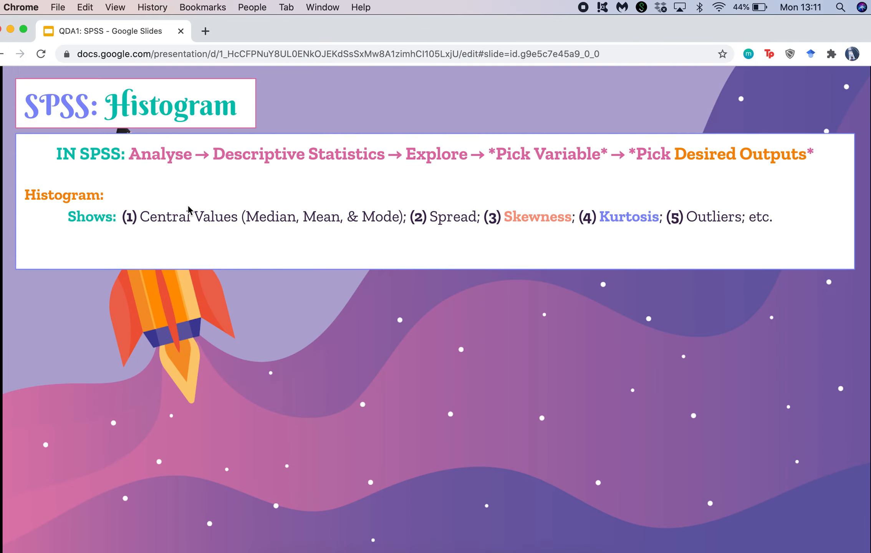
key(Right)
key(Right)
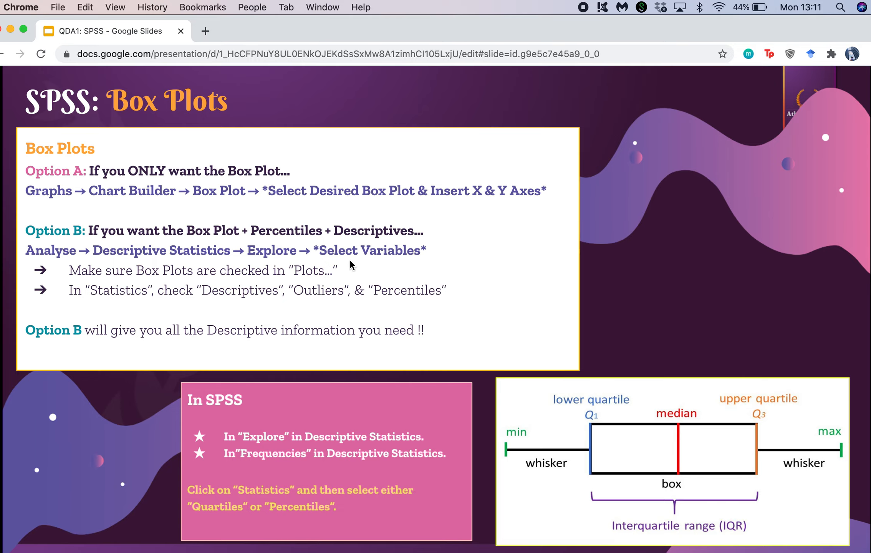
- Switch back to the SPSS Statistics output and look over the histogram, Percentiles table and boxplot
key(ctrl+Up)
click(318, 179)
click(392, 356)
scroll(394, 357, up, 5)
click(395, 361)
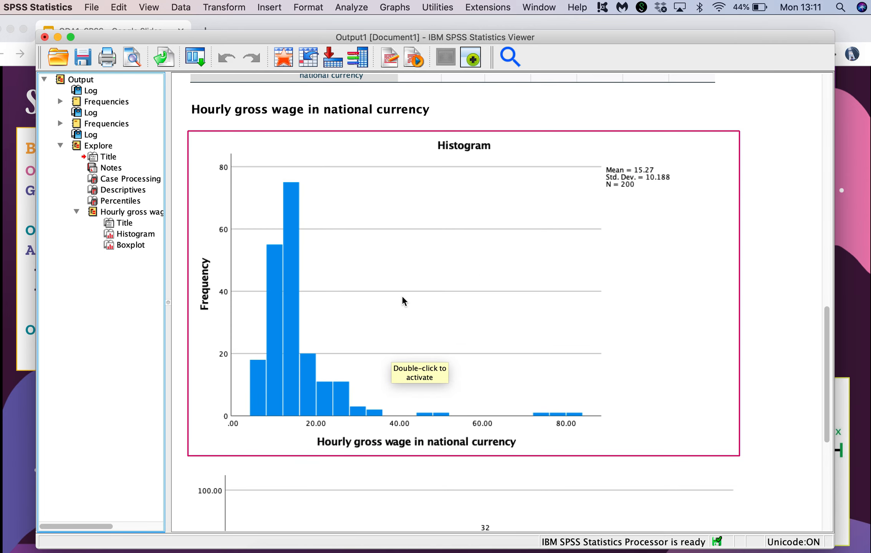
scroll(403, 253, up, 3)
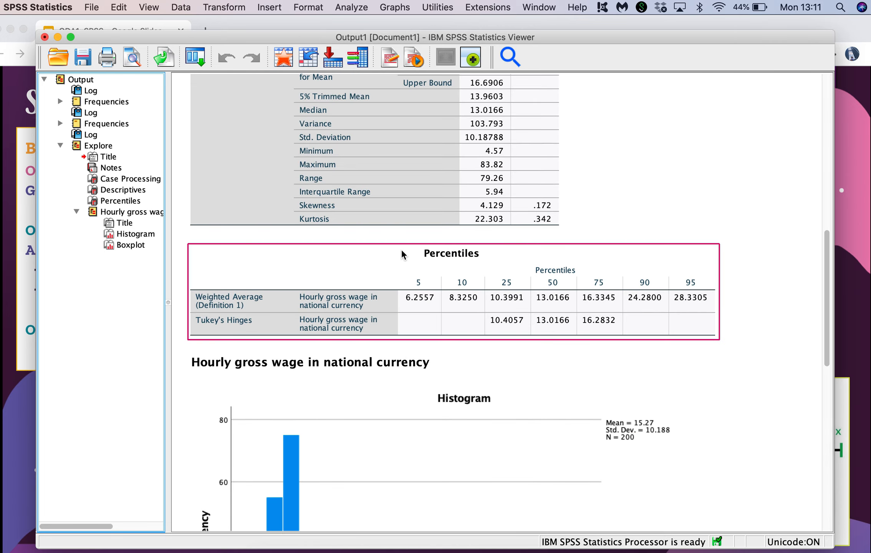
scroll(467, 389, down, 10)
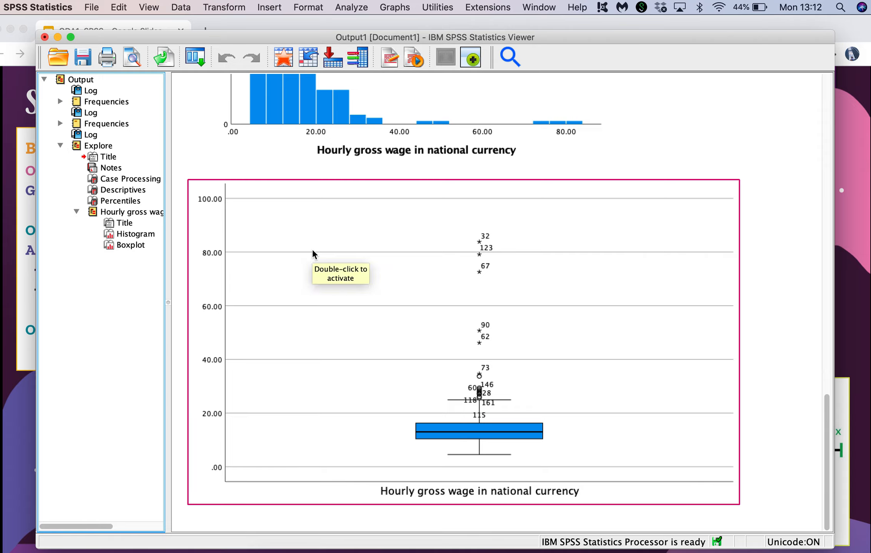
- Collapse the Explore section in the output outline and open the Chart Builder
click(60, 143)
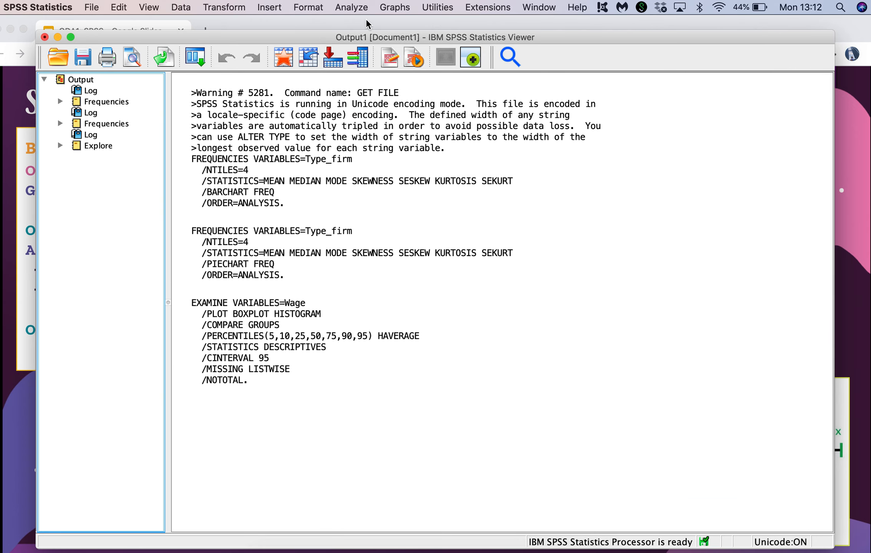
click(395, 8)
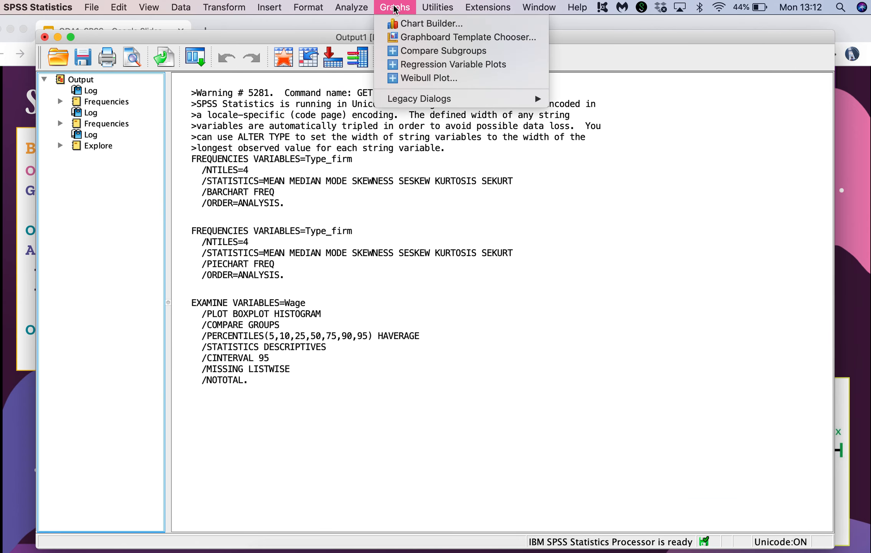
click(404, 24)
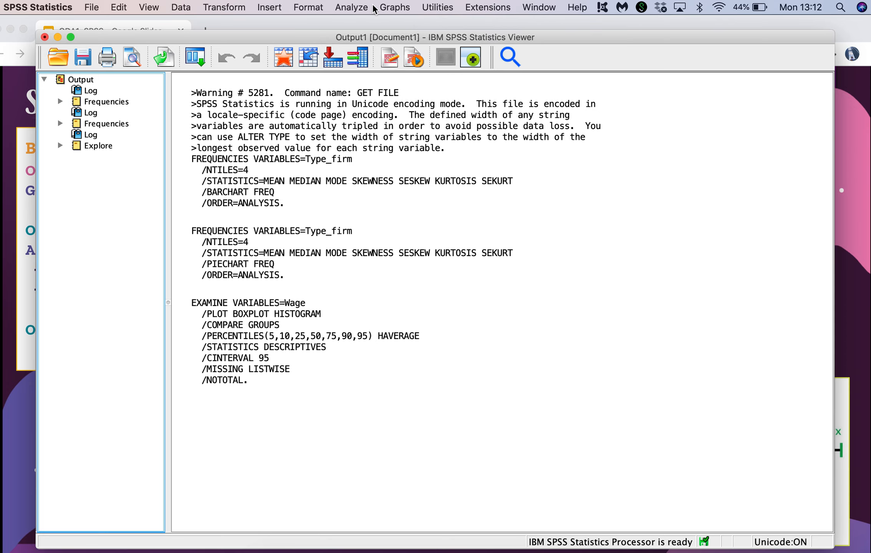
click(394, 7)
click(397, 24)
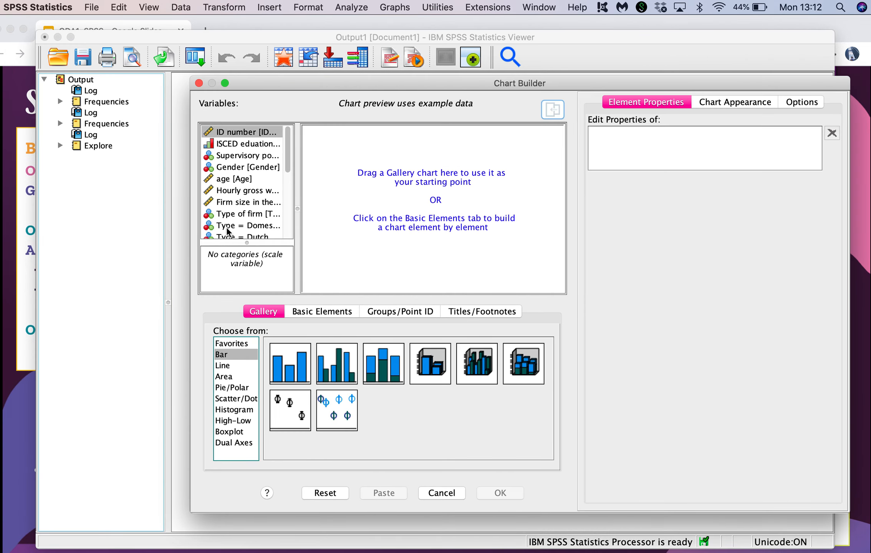
click(391, 8)
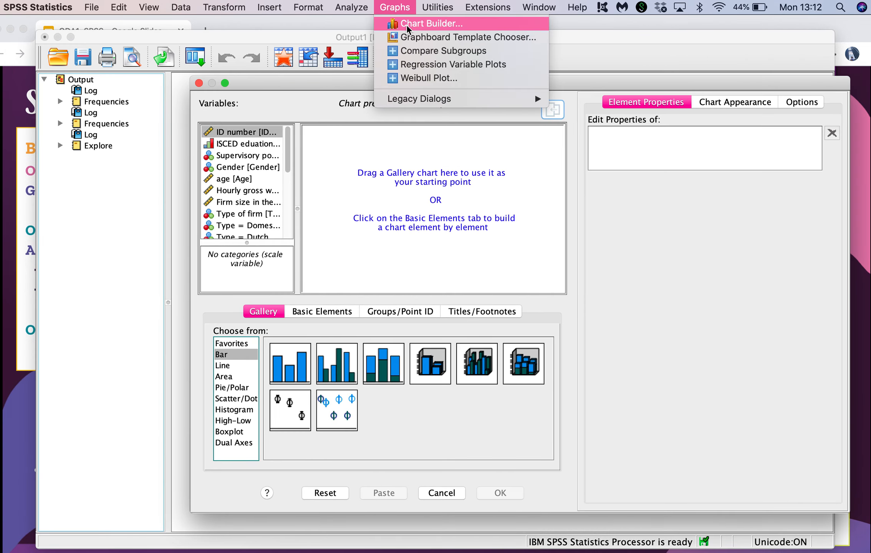
click(396, 9)
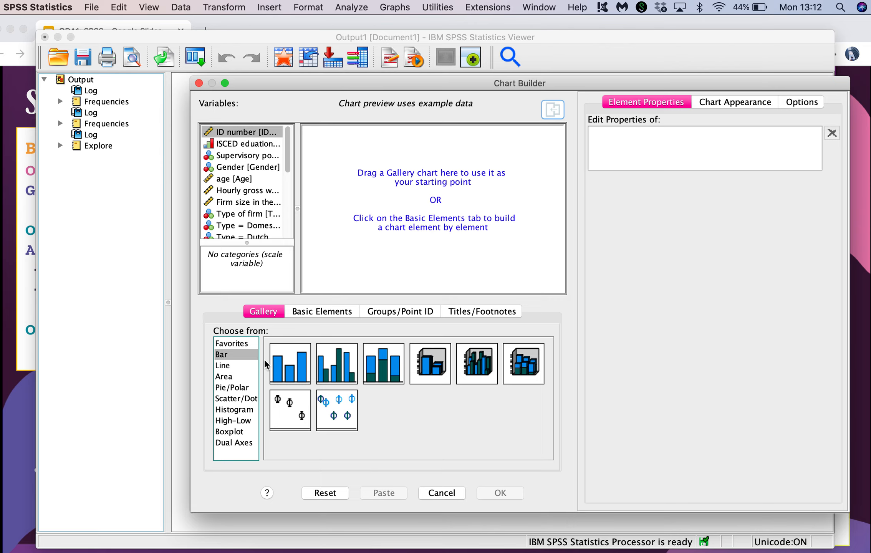
- Browse the Chart Builder gallery's chart types, including the line, pie/polar, scatter/dot and histogram variants
click(293, 370)
click(256, 365)
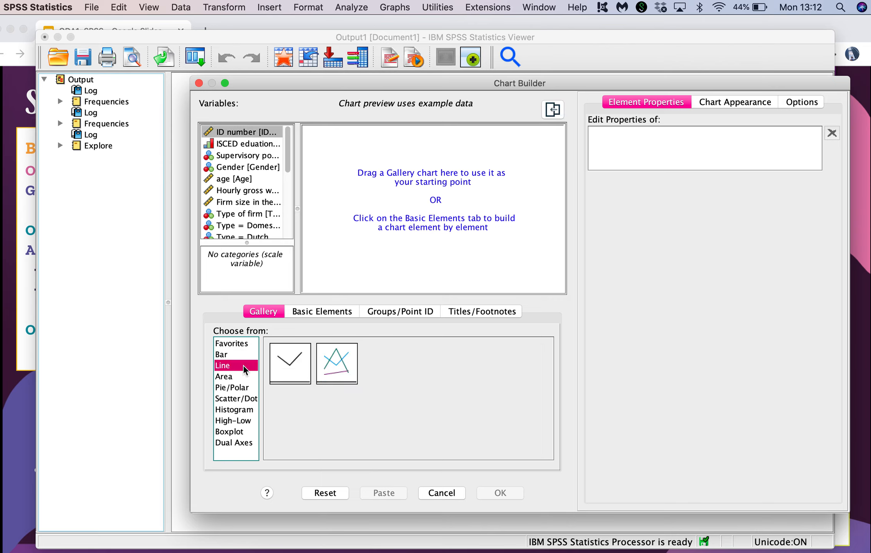
click(248, 378)
click(248, 390)
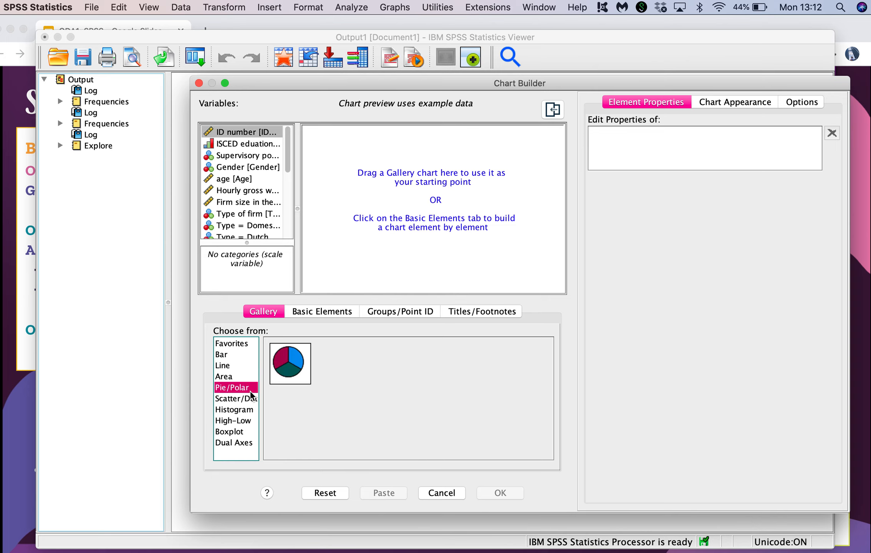
click(252, 399)
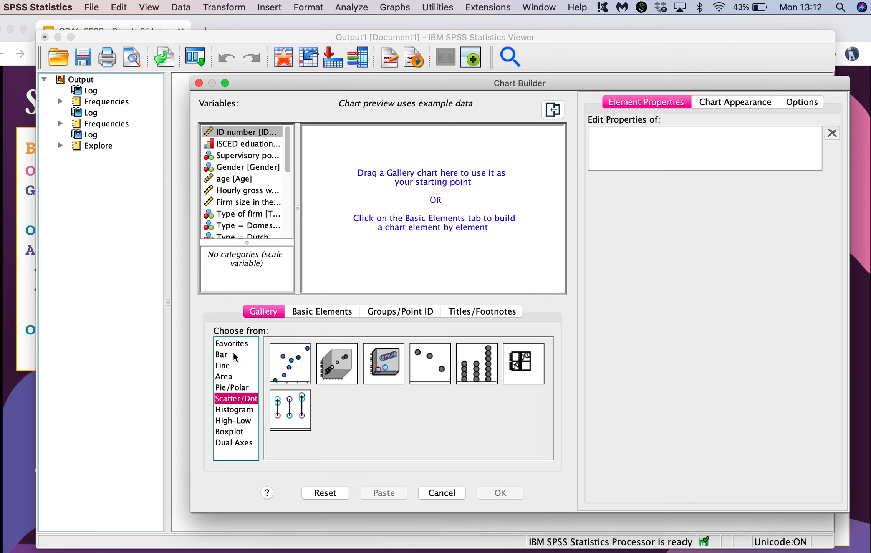
click(234, 387)
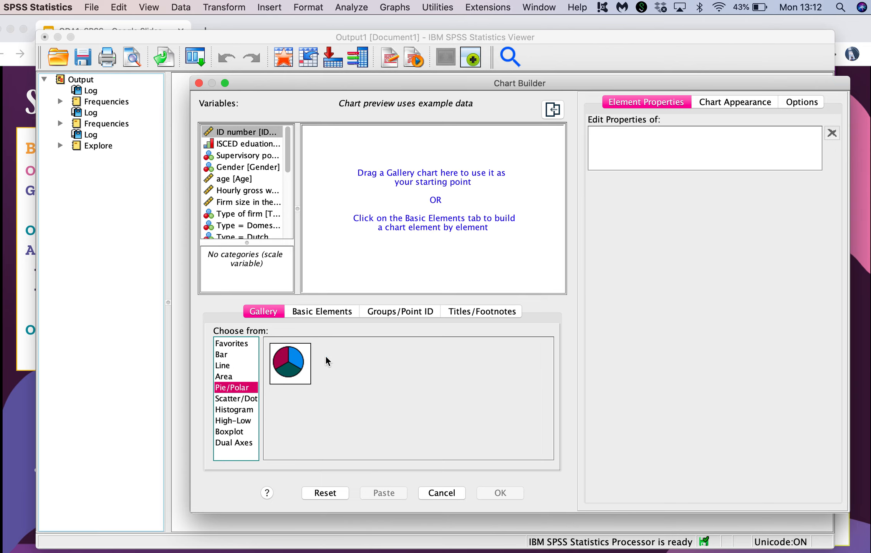
click(248, 411)
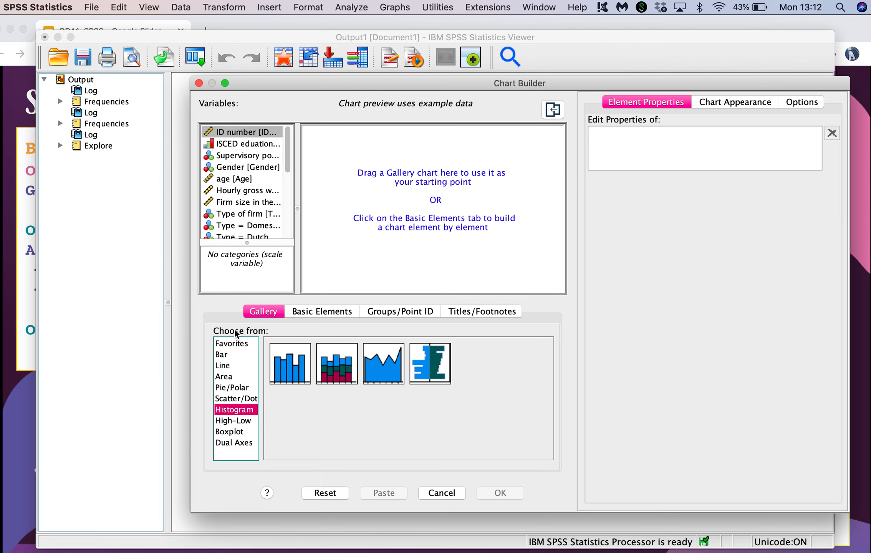
- Generate a simple boxplot with Type of firm on the x-axis and Hourly gross wage in national currency on the y-axis
click(237, 431)
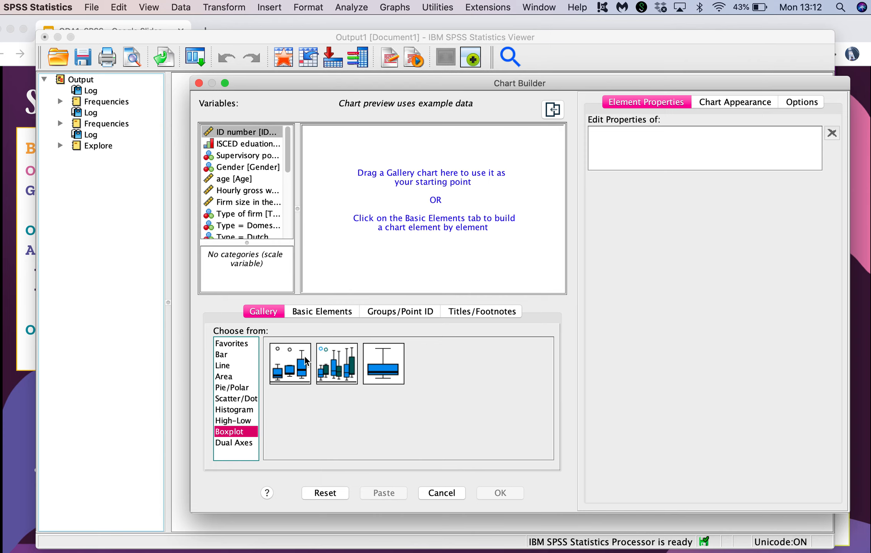
click(288, 377)
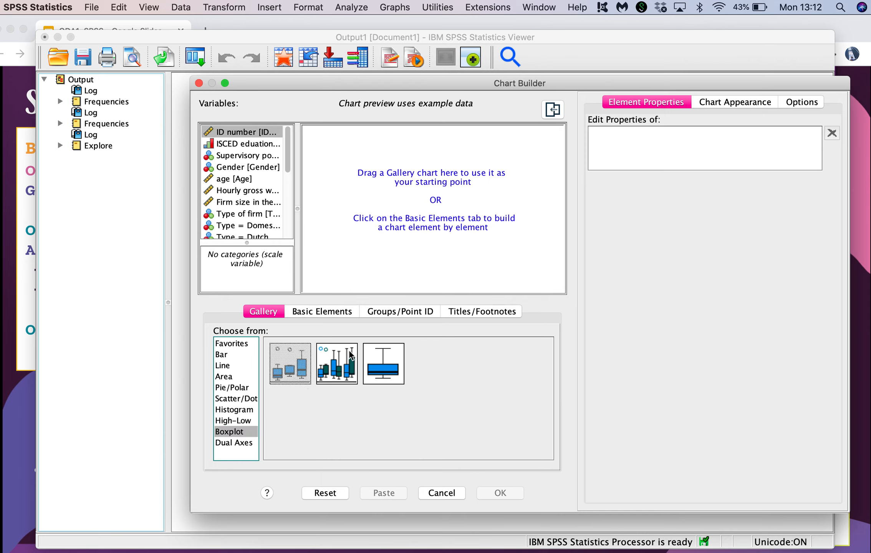
drag(289, 365, 442, 204)
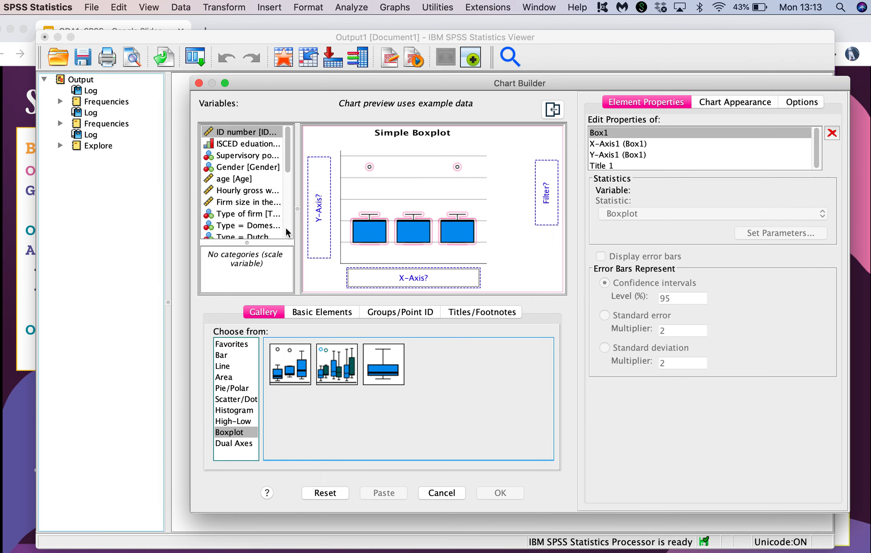
drag(233, 218, 402, 279)
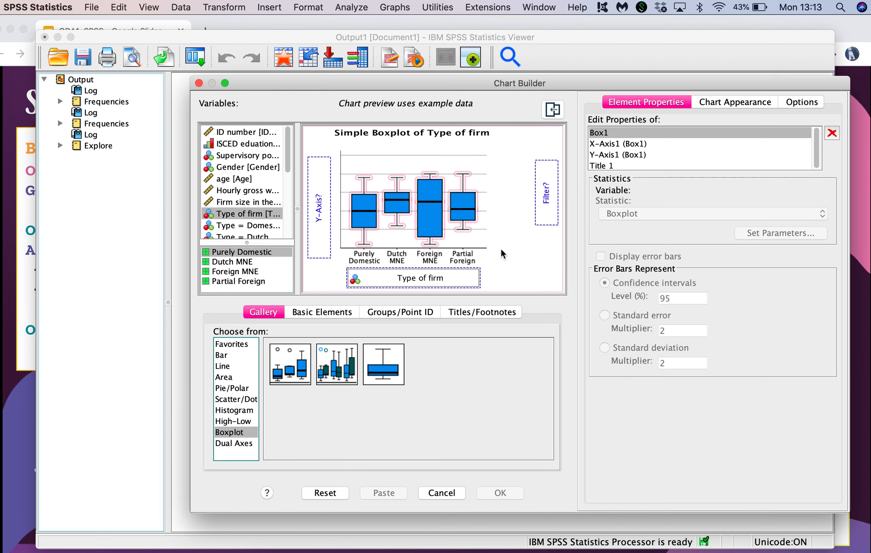
drag(239, 191, 318, 200)
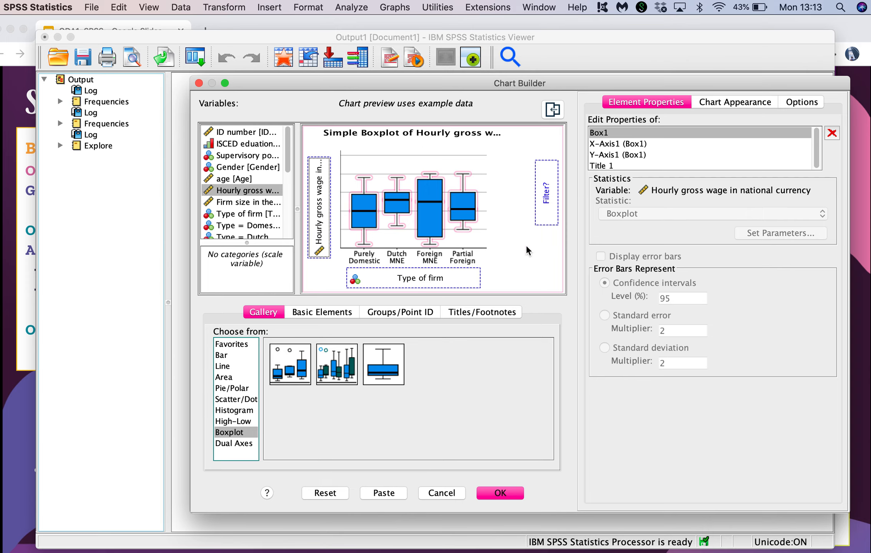
click(494, 493)
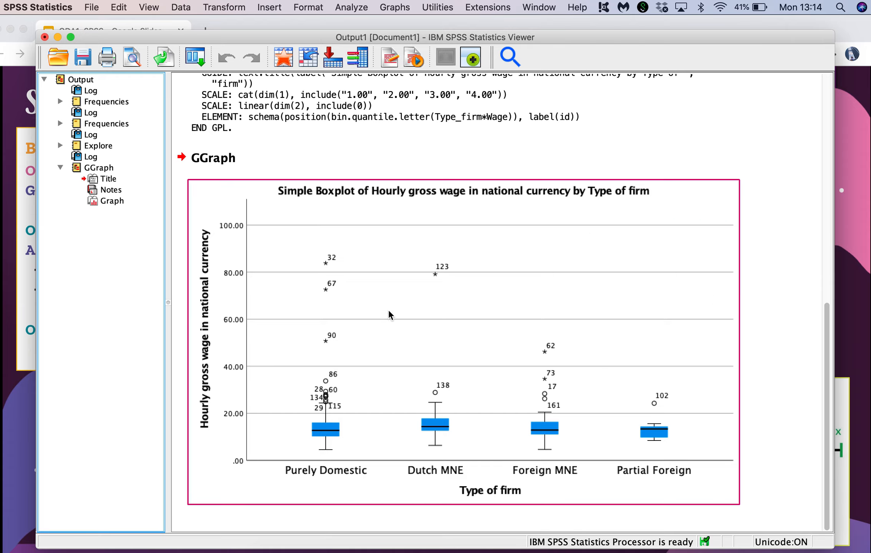
click(394, 7)
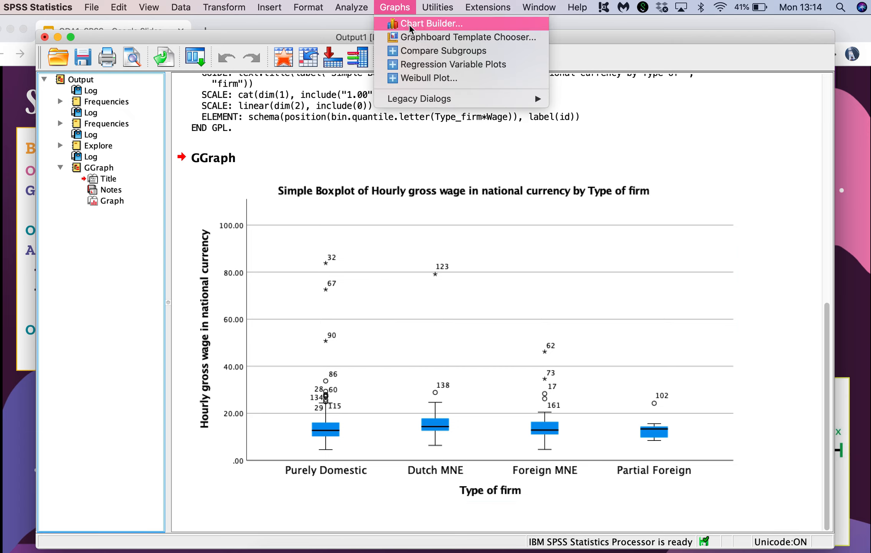
click(390, 8)
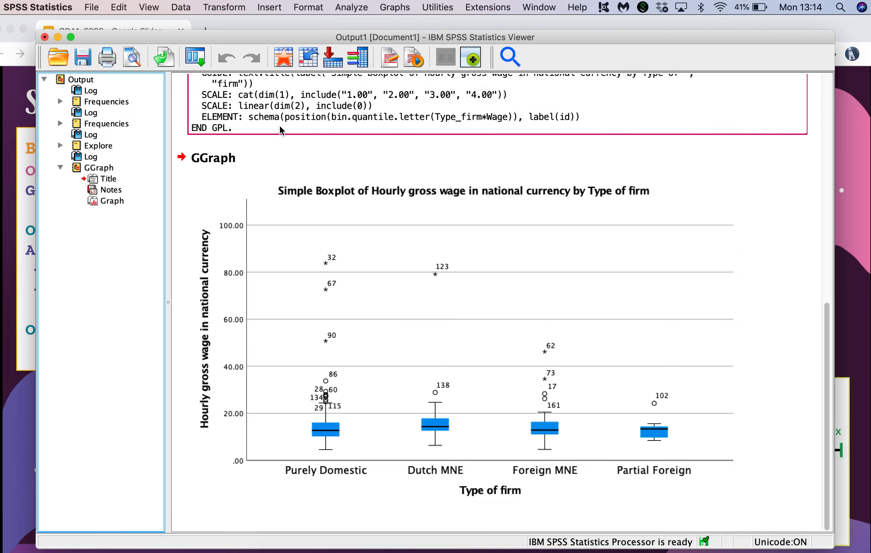